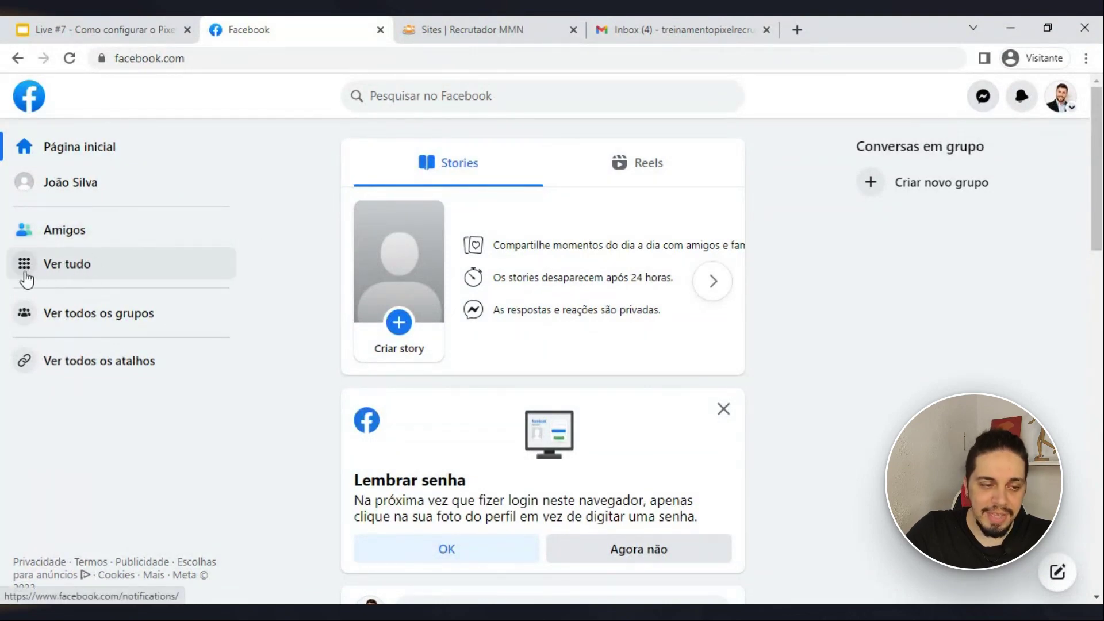
Open the Gerenciador de Anúncios from the full Facebook menu and accept Meta's non-discrimination policy.
left_click(79, 265)
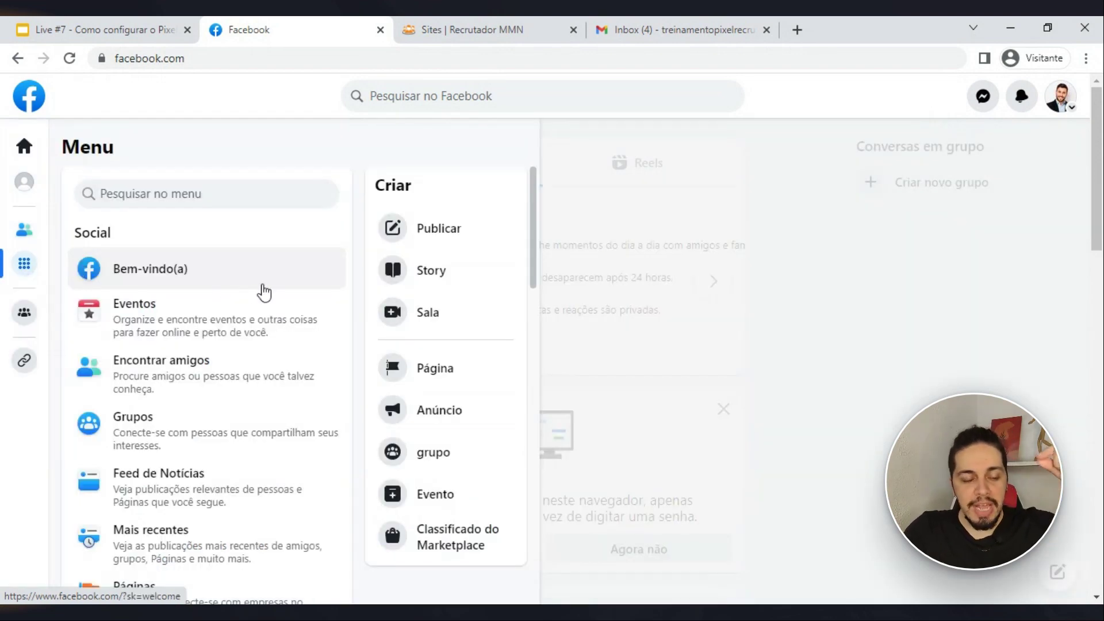
scroll(265, 293, "down", 12)
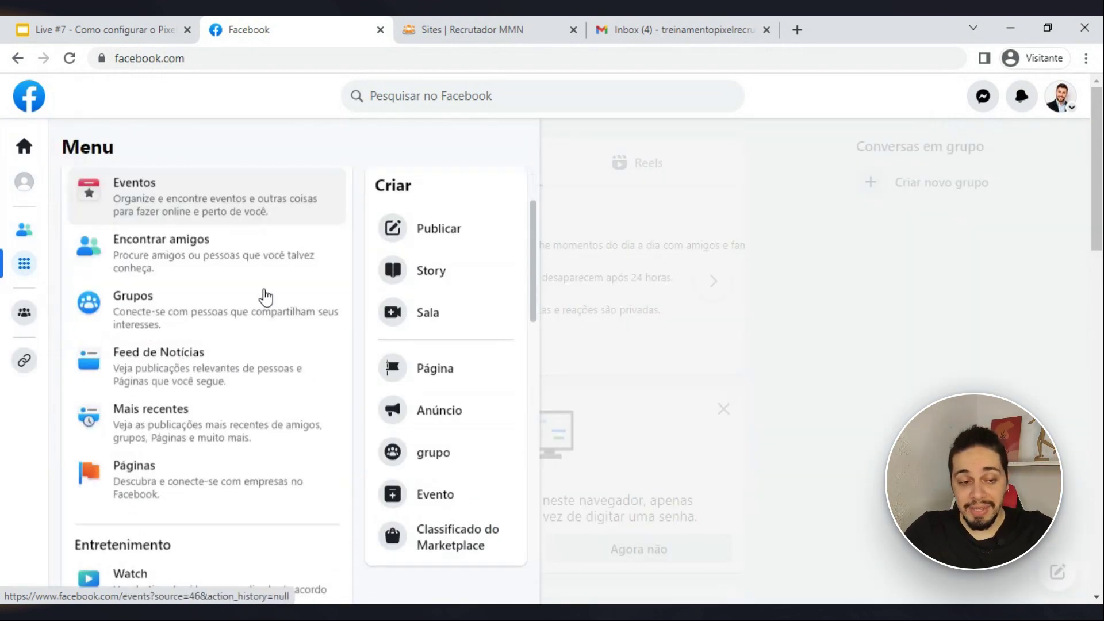
scroll(271, 309, "down", 3)
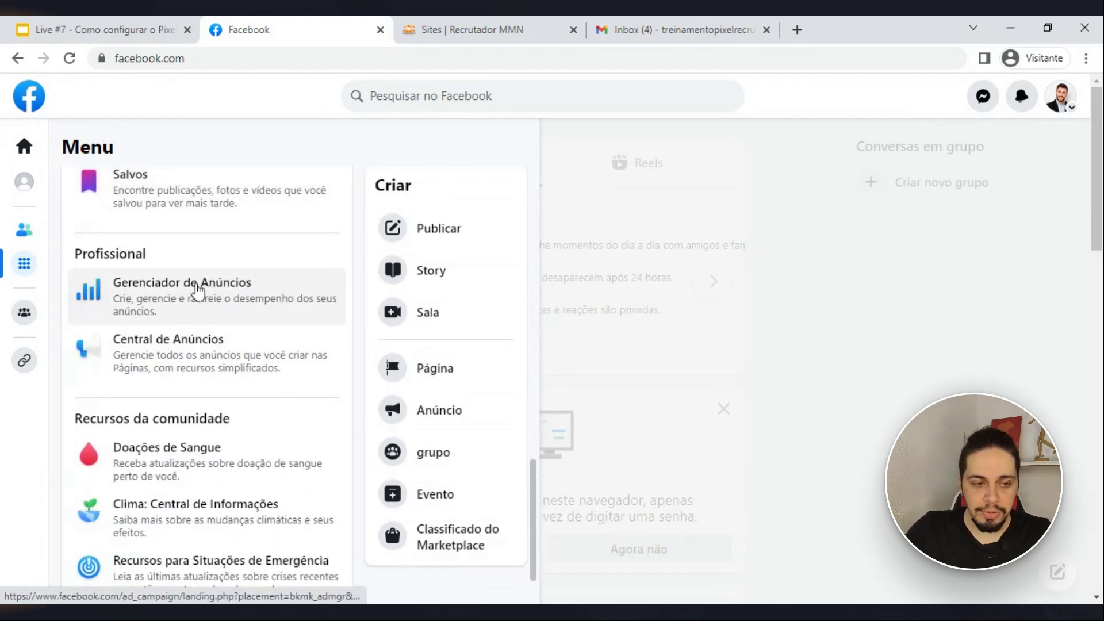
left_click(204, 291)
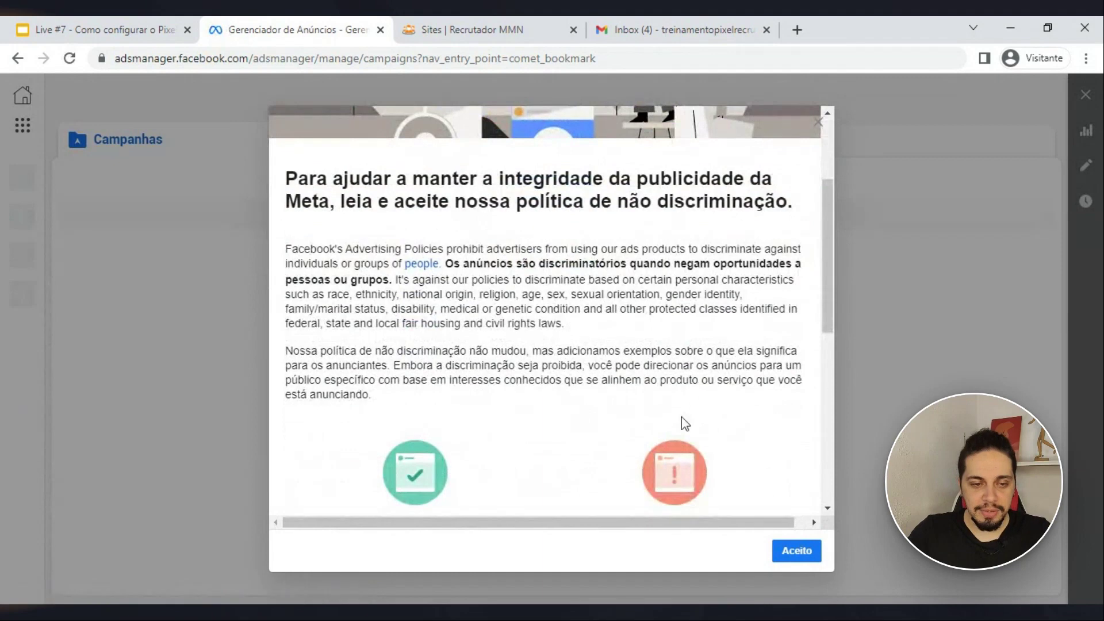
left_click(799, 554)
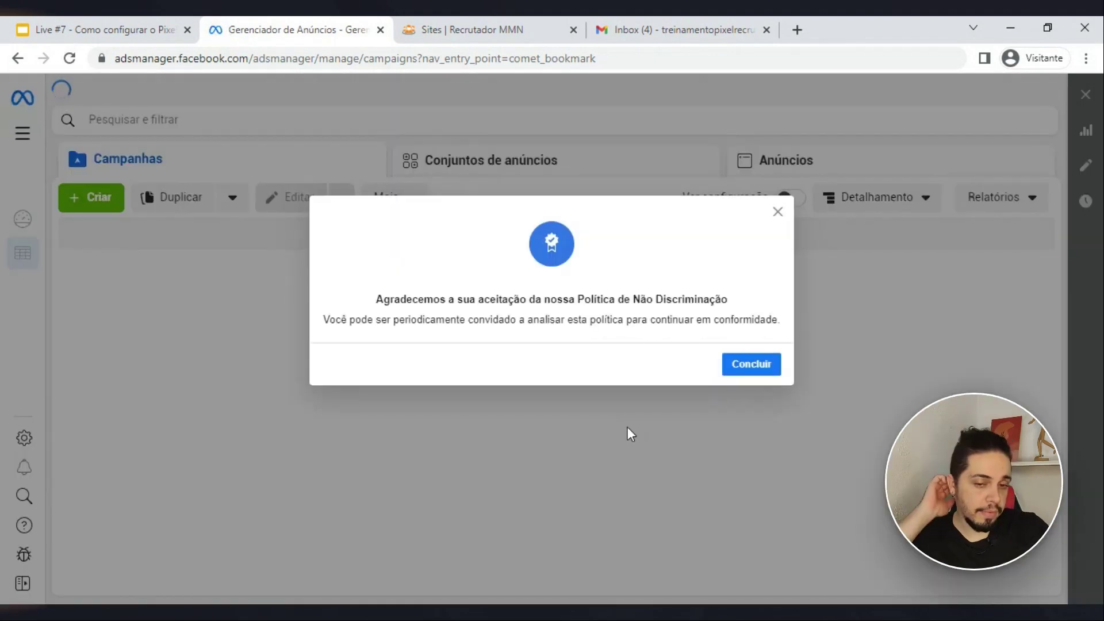
left_click(750, 364)
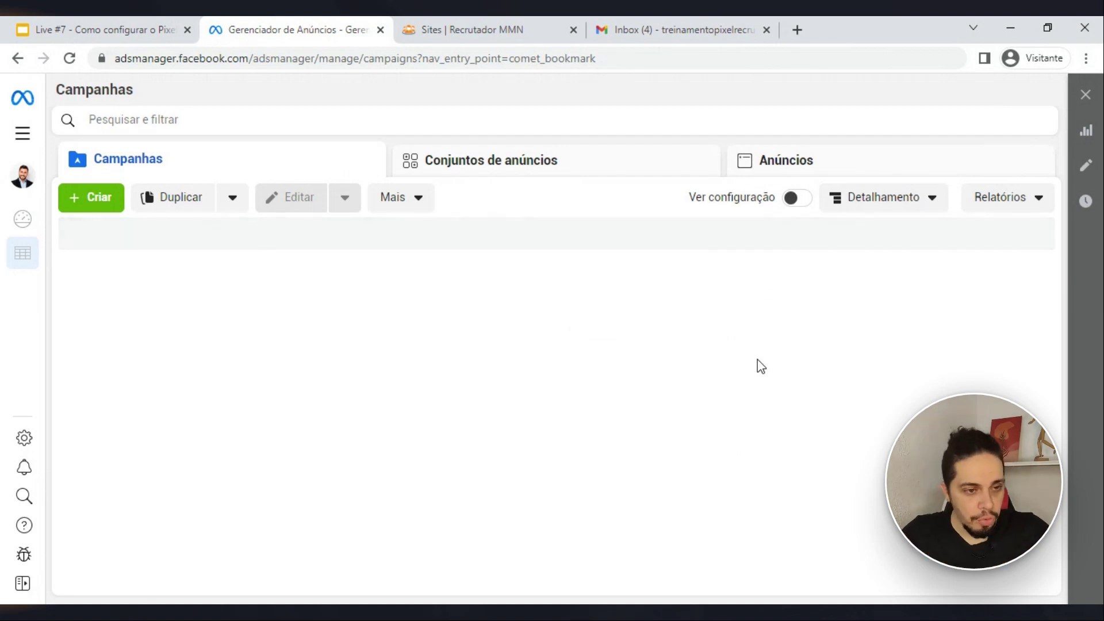
Go to the Gerenciador de Eventos and start connecting a new data source of type Web.
left_click(23, 138)
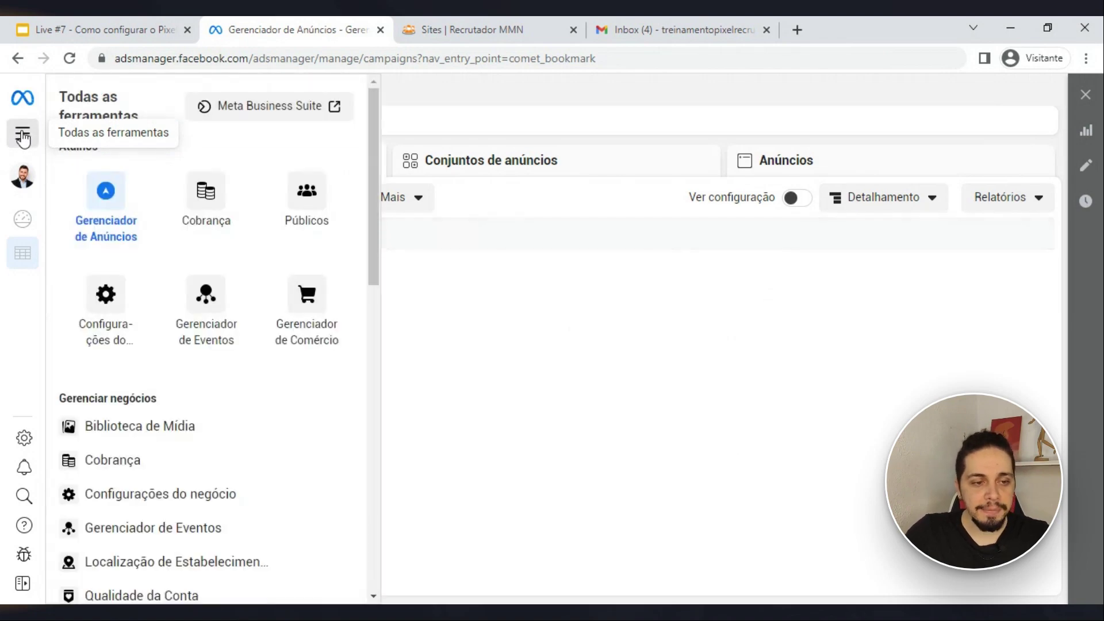
left_click(206, 315)
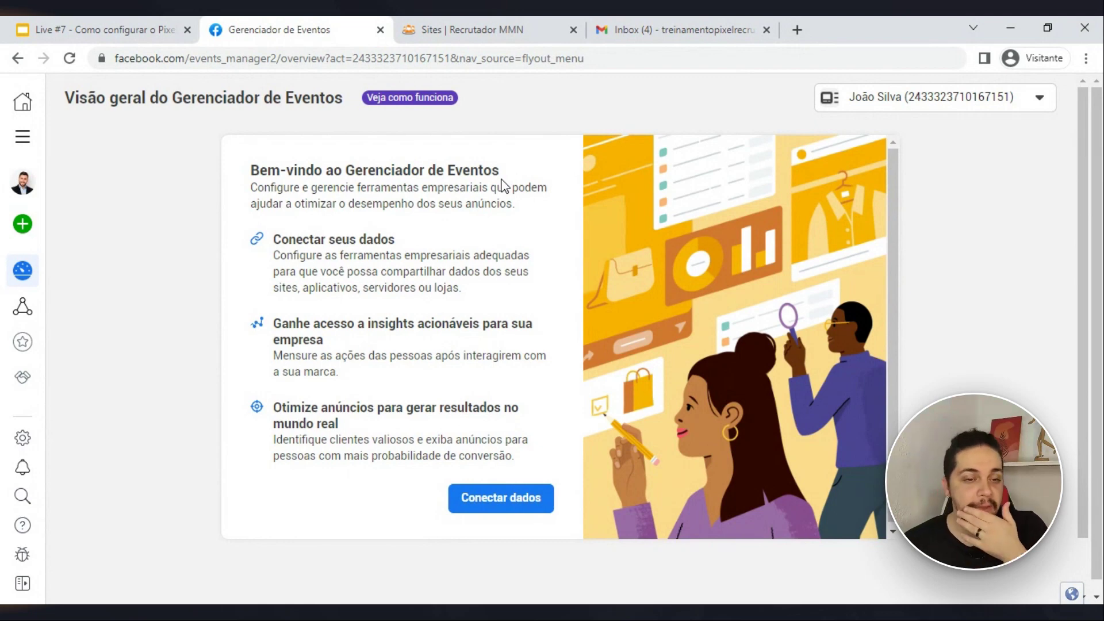
left_click(504, 505)
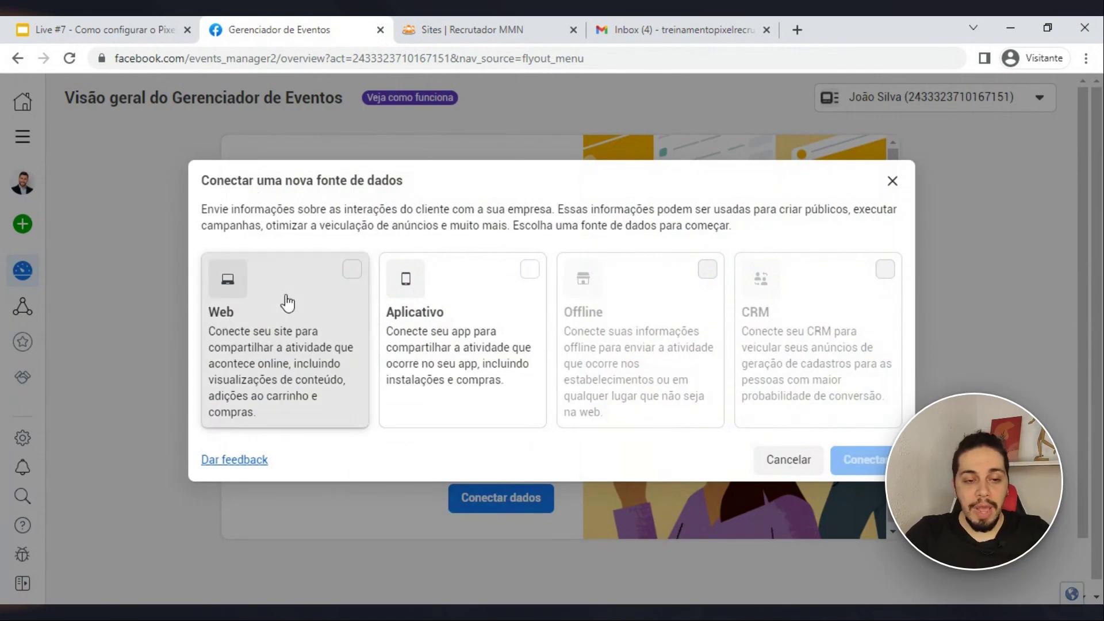
left_click(287, 303)
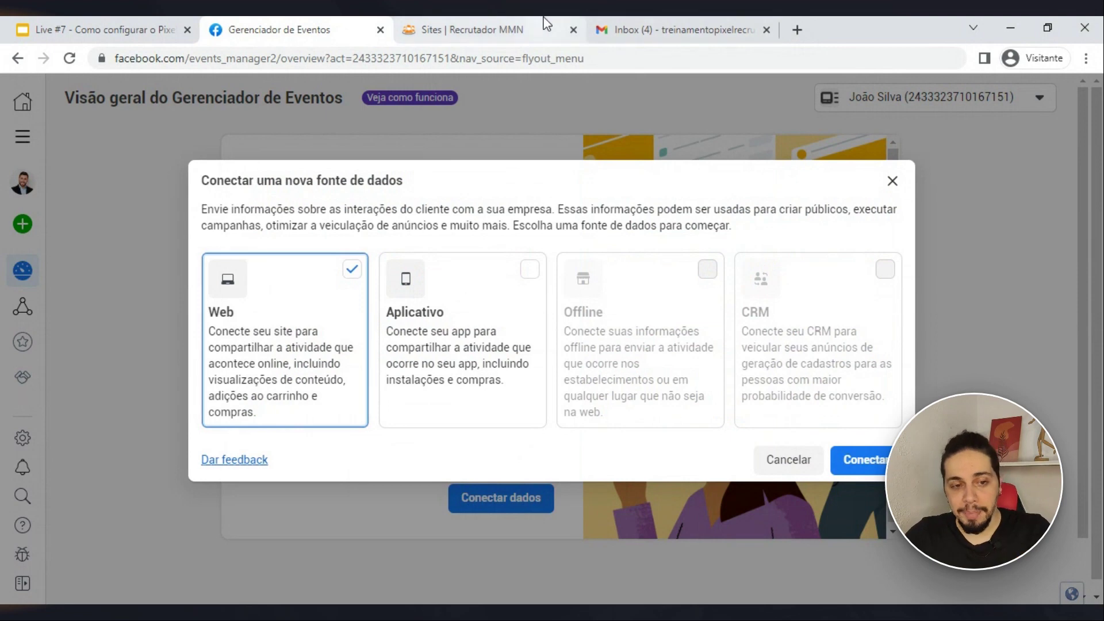
left_click(864, 468)
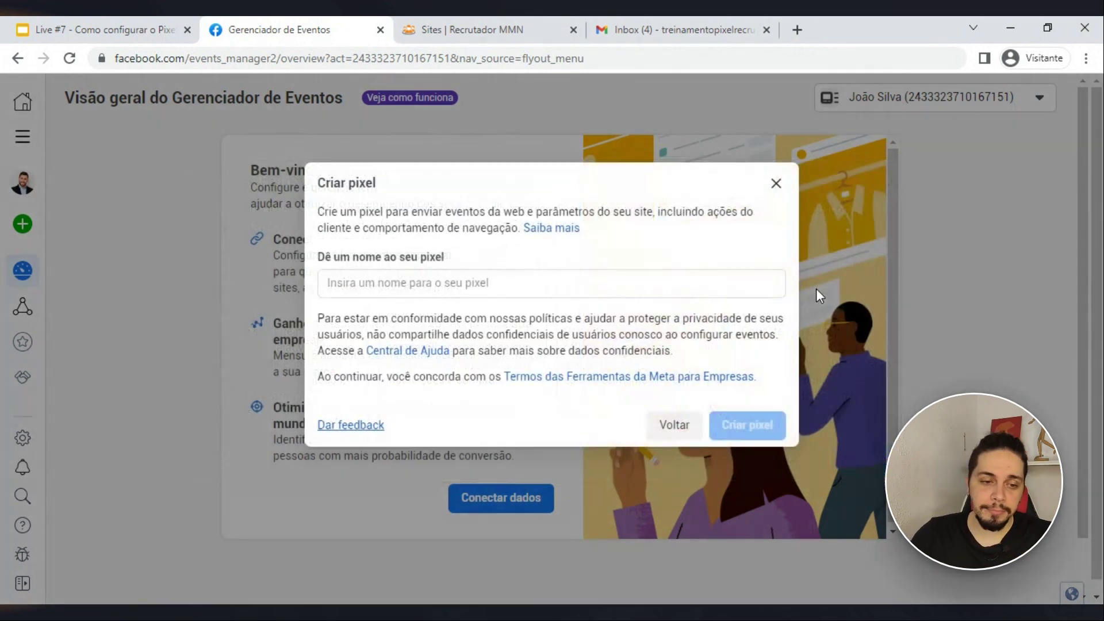
Create a pixel named "Pixel 1".
left_click(630, 278)
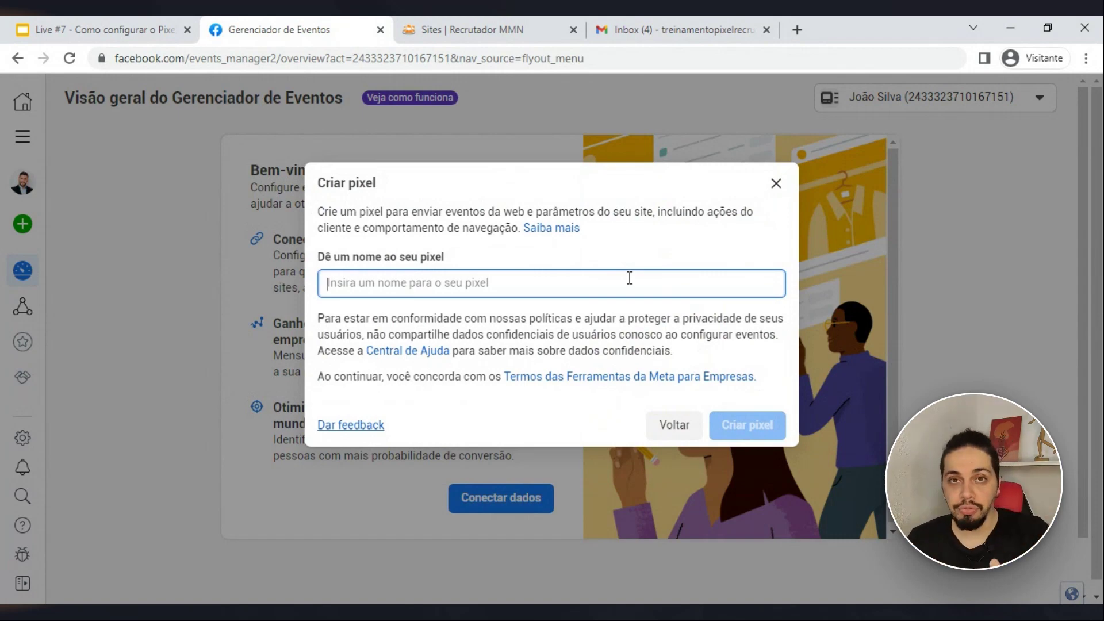
type("Pixel 1")
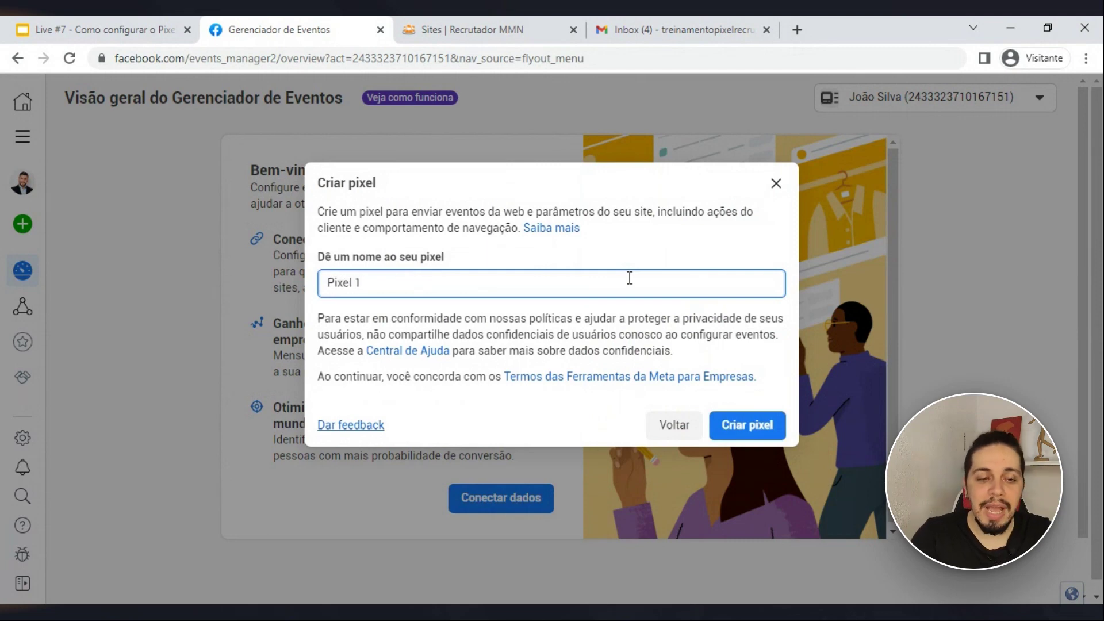
left_click(760, 436)
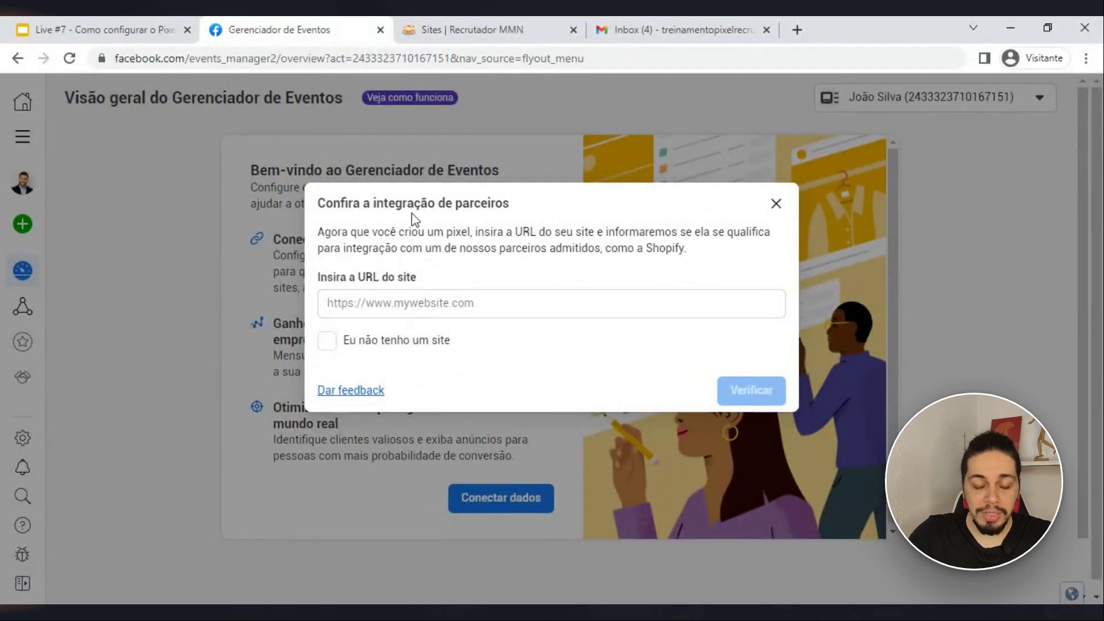
left_click(493, 305)
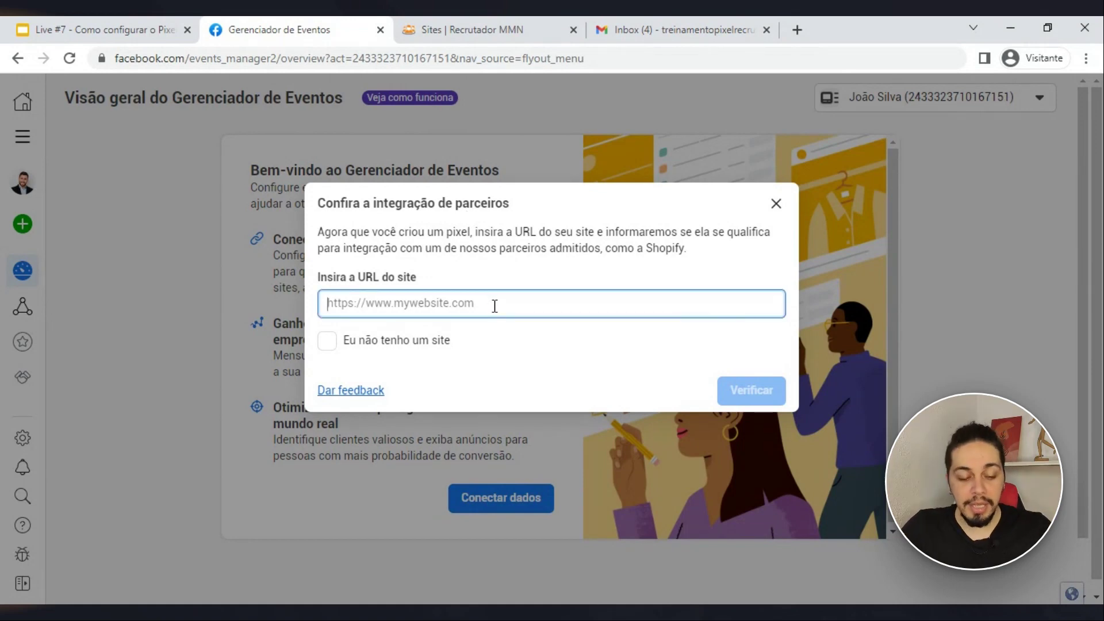
type("https://recrutador.online/treinamento-analytics")
left_click(759, 395)
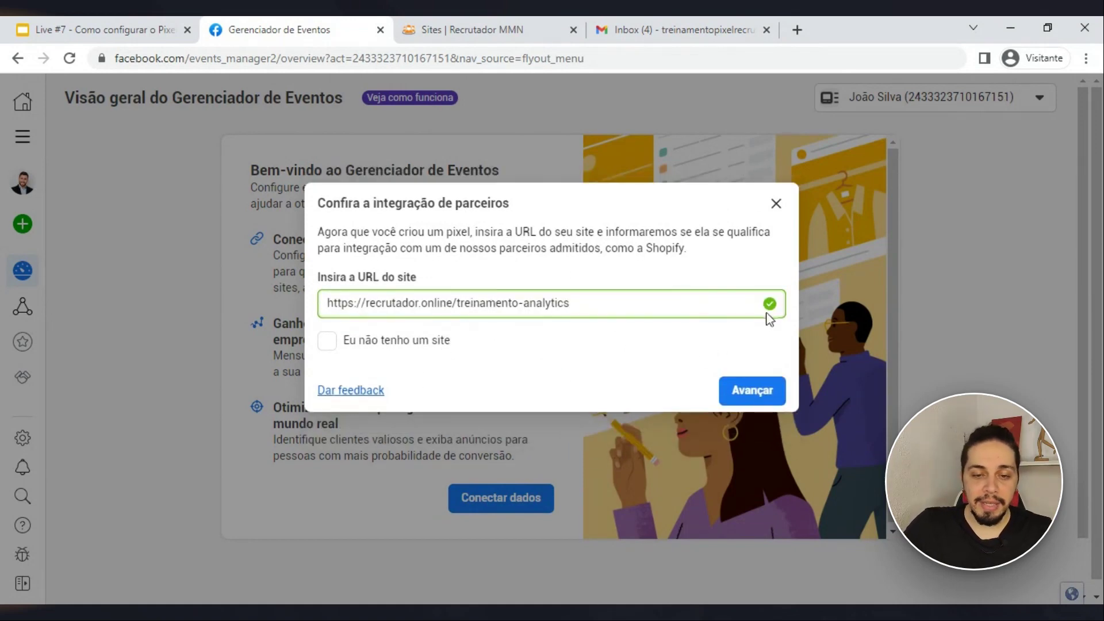
left_click(759, 397)
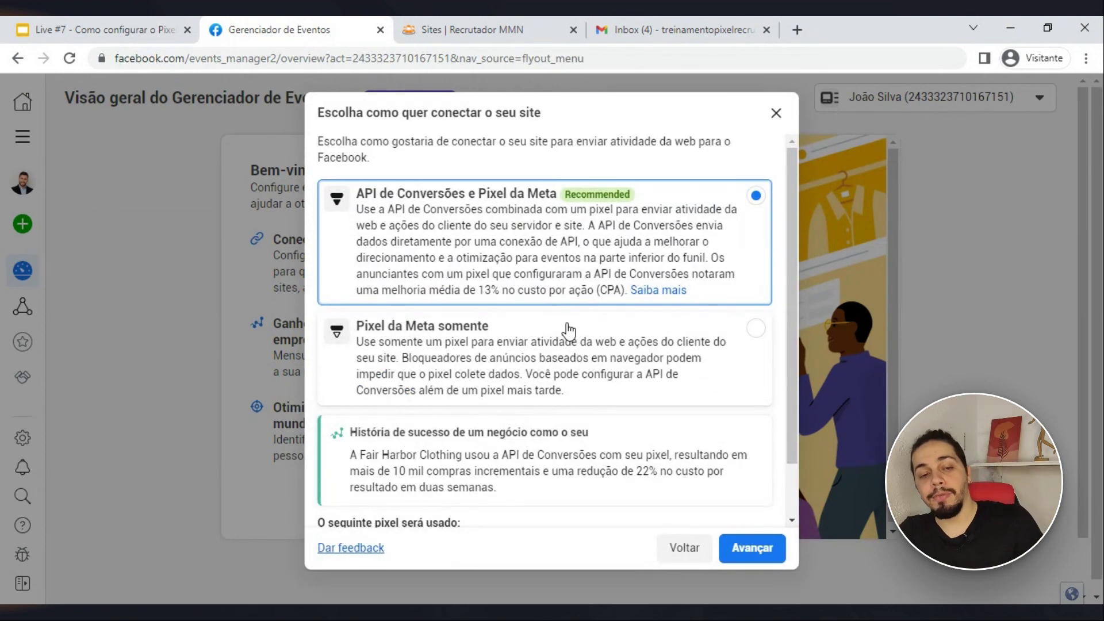
Review the site connection options and proceed with the recommended "API de Conversões e Pixel da Meta".
scroll(568, 332, "down", 1)
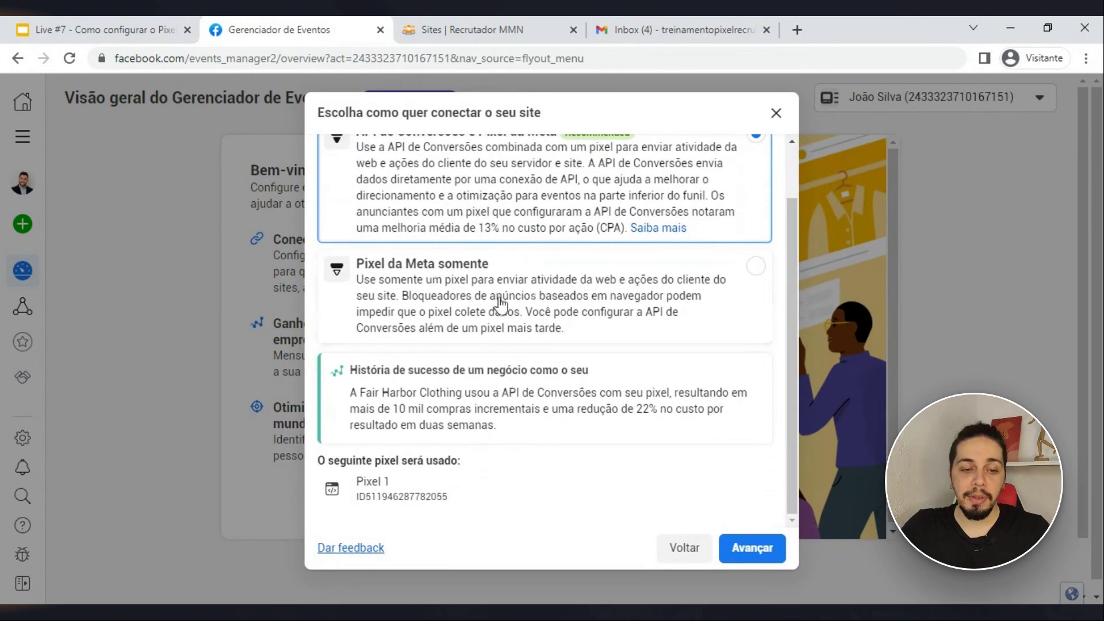
scroll(446, 324, "up", 1)
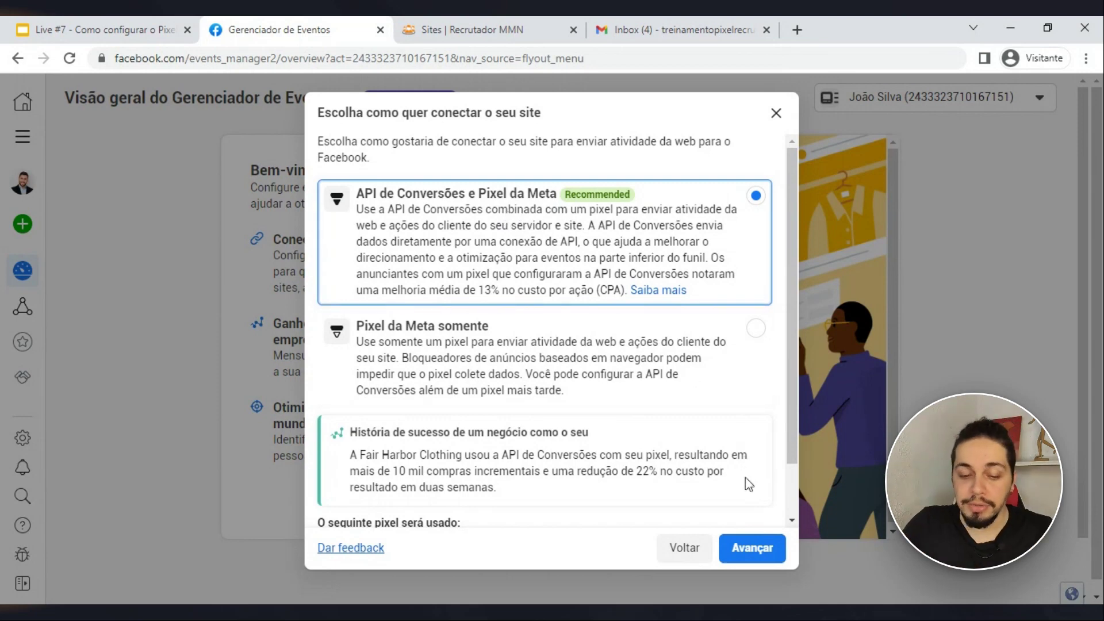
left_click(752, 549)
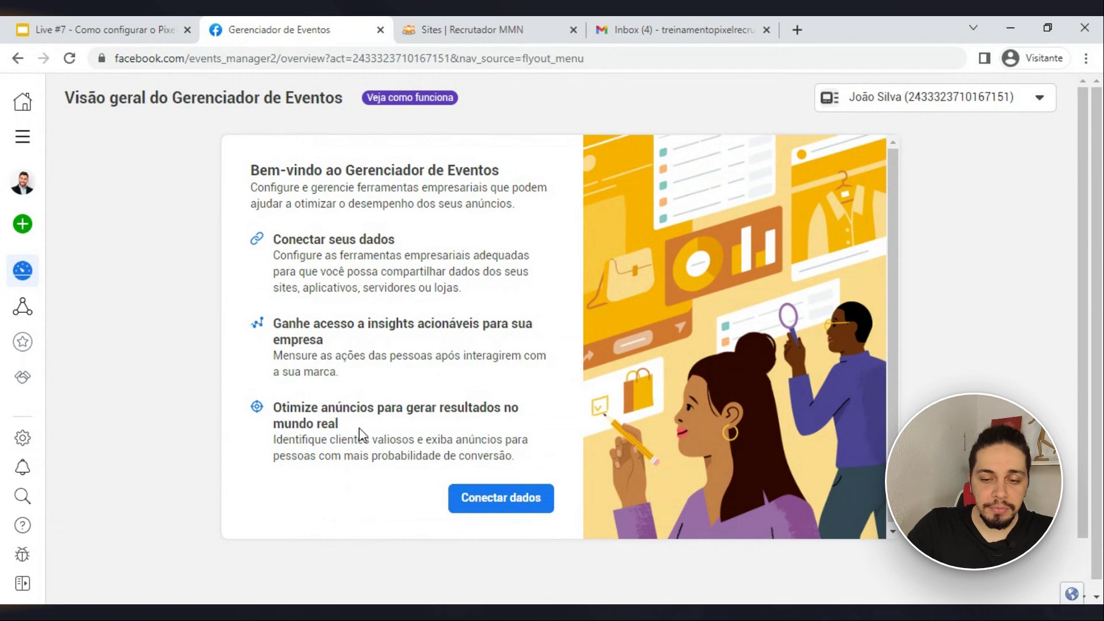
Open Pixel 1 under Fontes de dados and resume its setup.
mouse_move(2, 302)
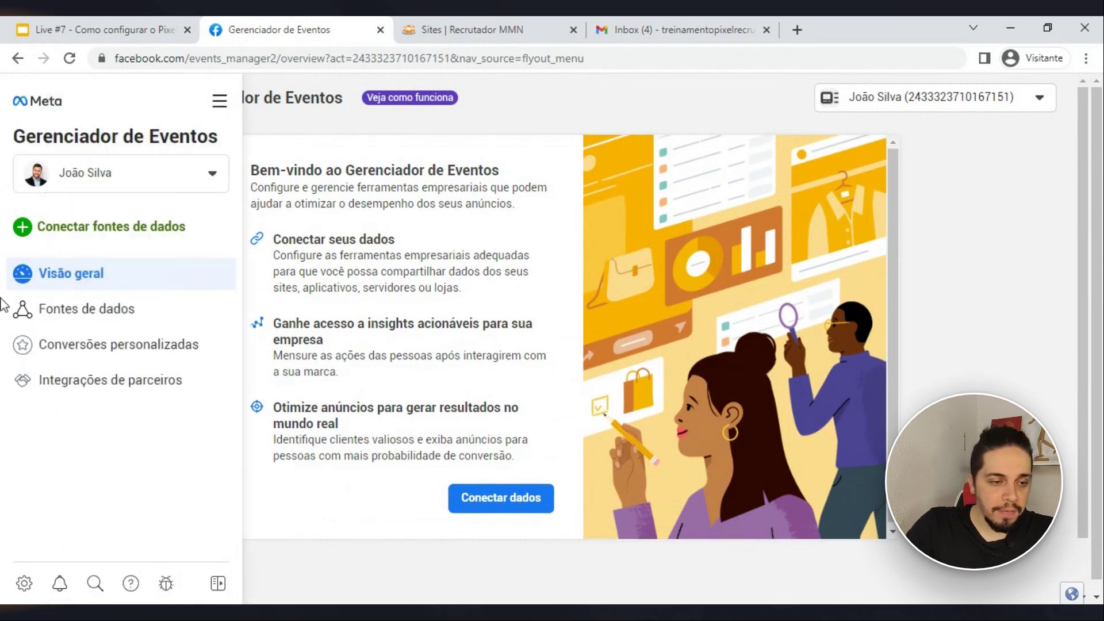
left_click(81, 309)
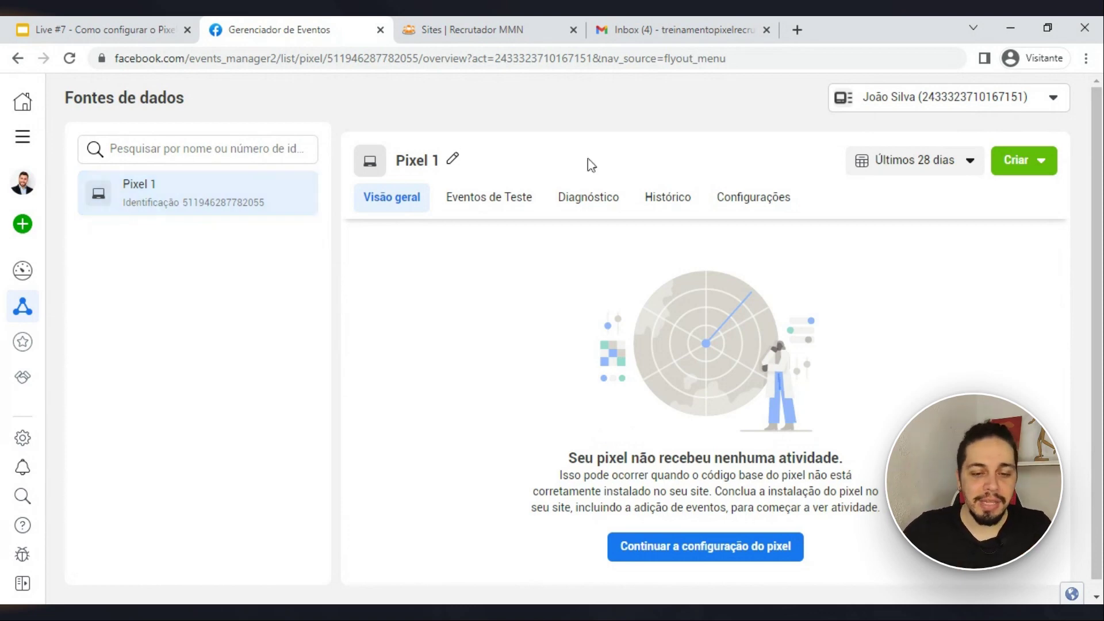
left_click_drag(569, 458, 602, 458)
left_click(602, 457)
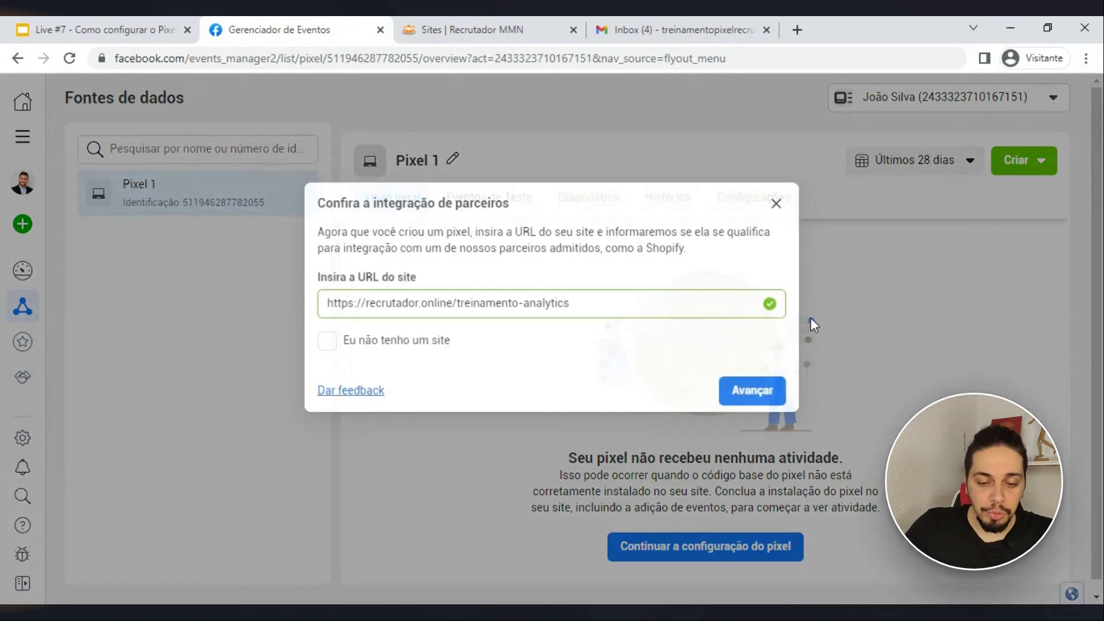
left_click(702, 545)
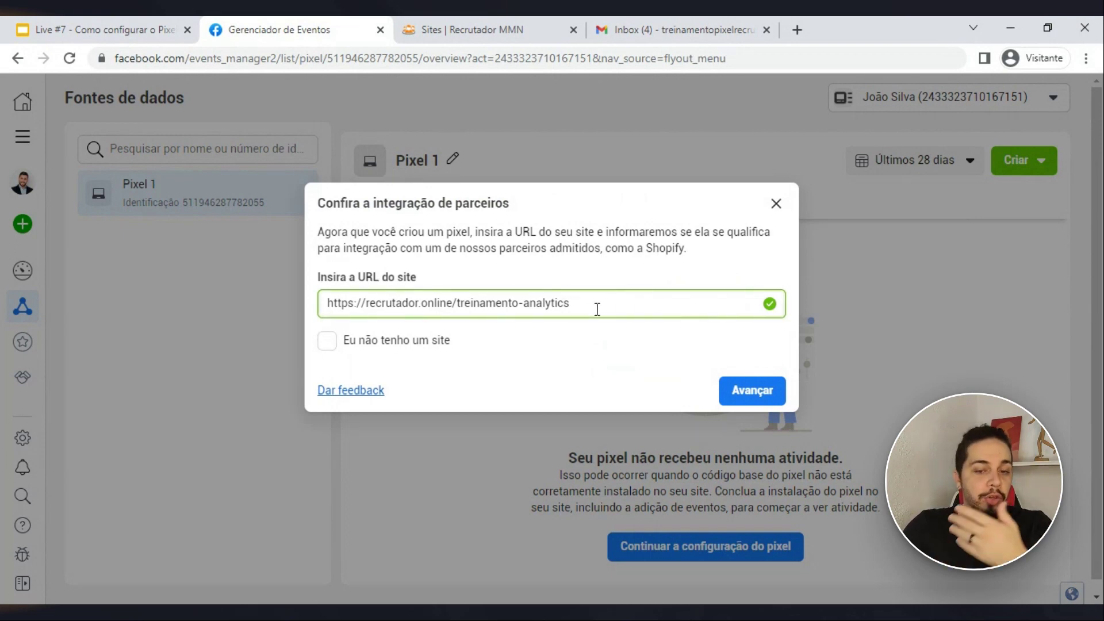
Accept the site URL and choose "Pixel da Meta somente" as the connection method for Pixel 1.
key("Return")
scroll(728, 321, "down", 1)
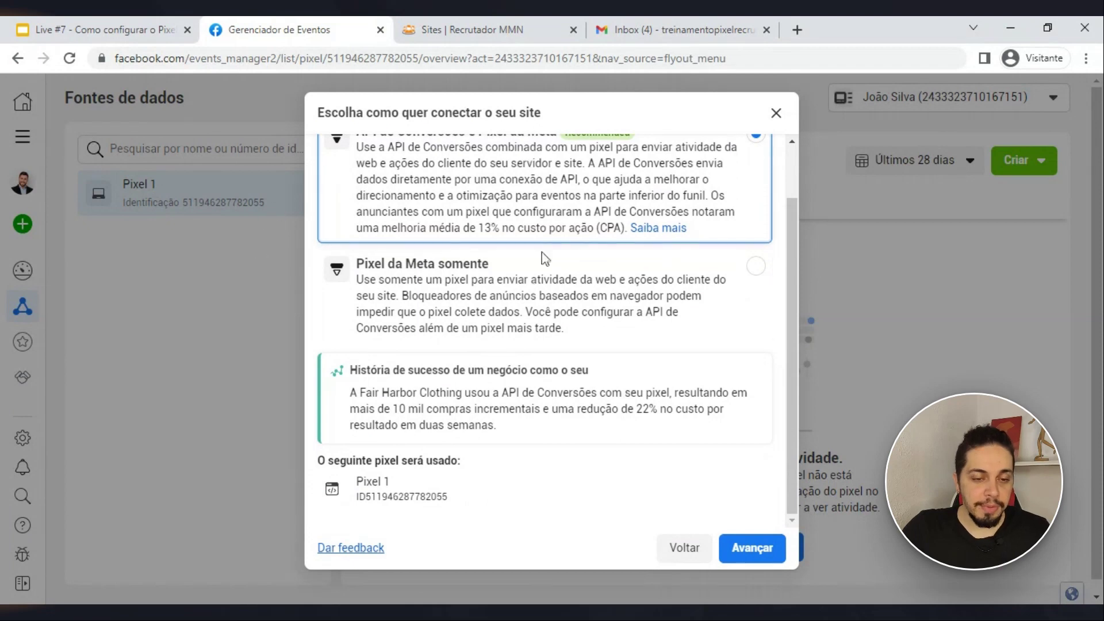
left_click(488, 292)
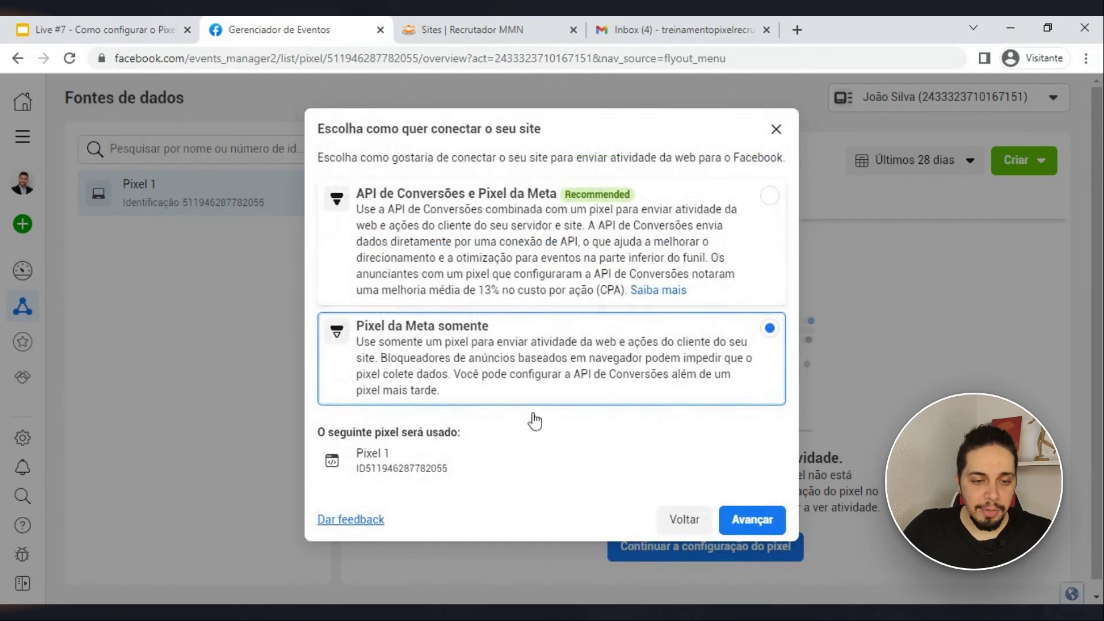
left_click(755, 520)
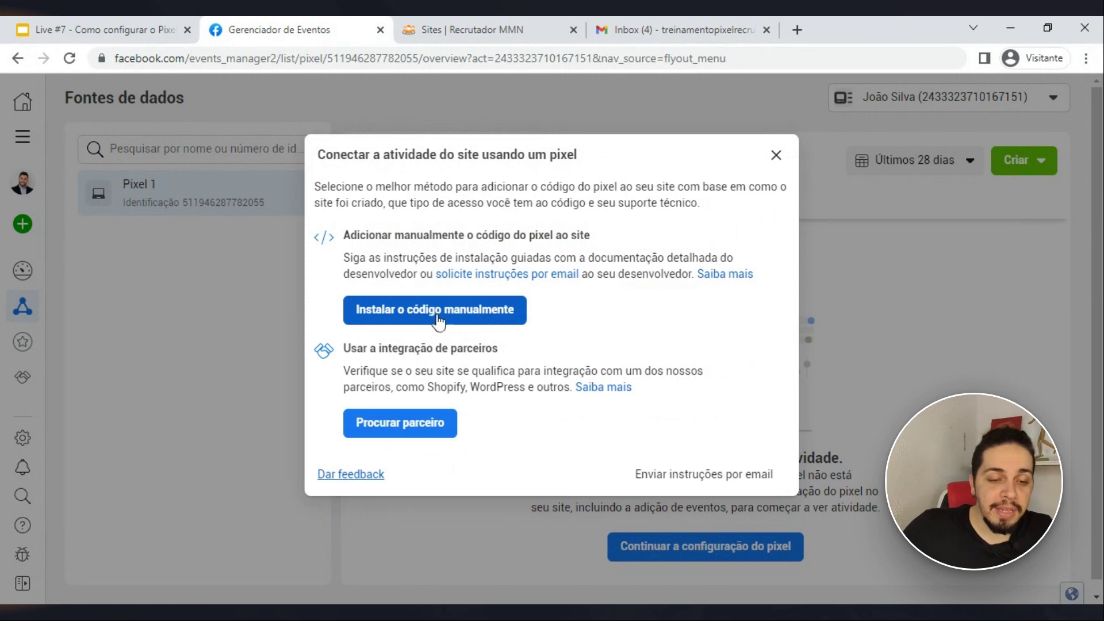
Choose manual code installation and copy the Meta Pixel base code, noting where the instructions say to paste it.
left_click(435, 320)
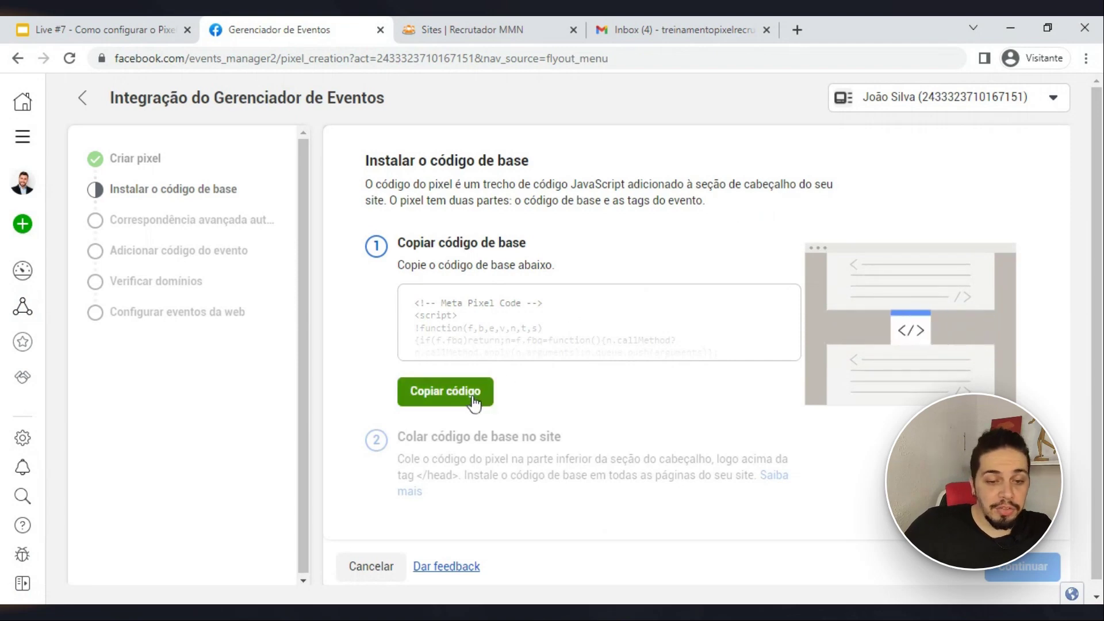
left_click(433, 395)
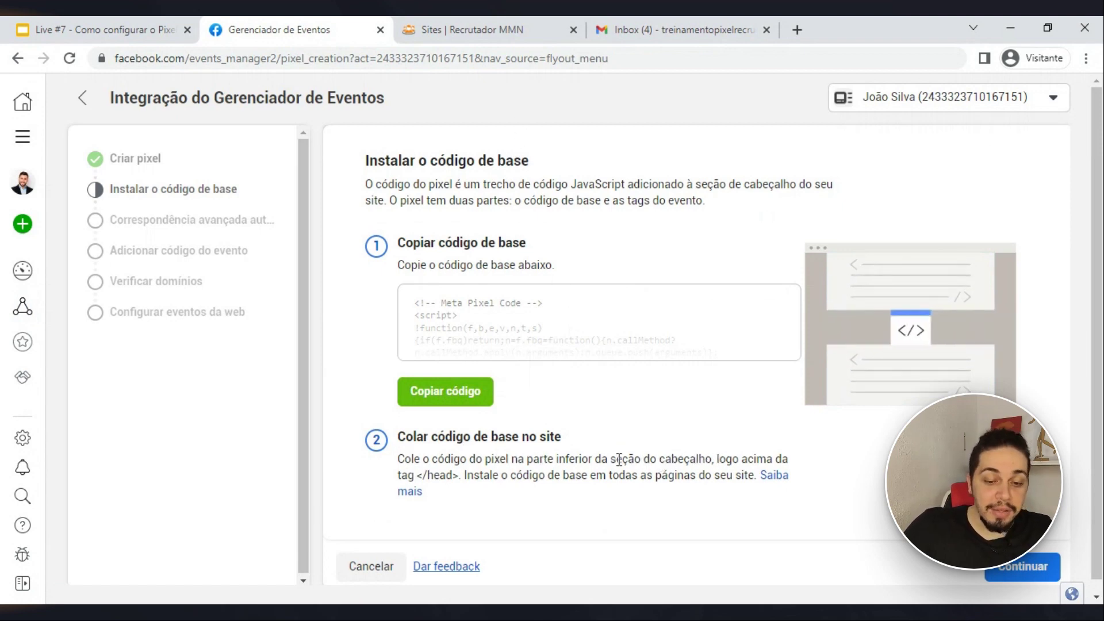
left_click_drag(595, 458, 735, 460)
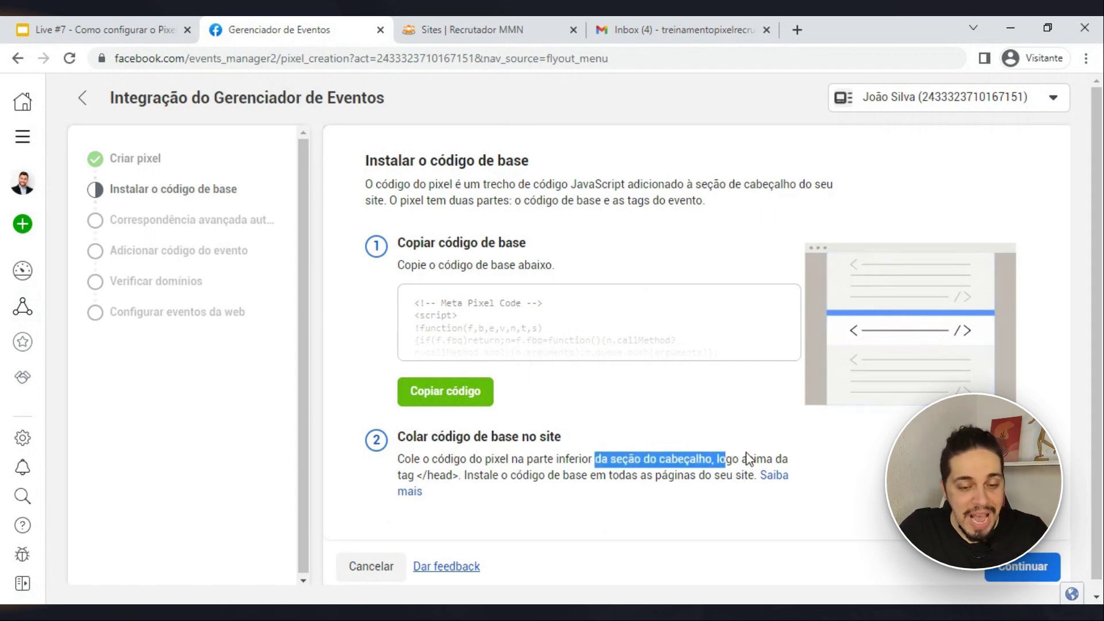
Open the settings of the "Página de Vendas para Treinamento Intensivo" site in Recrutador MMN and locate the "Script de Cabeçalho" field under its site details.
left_click(478, 23)
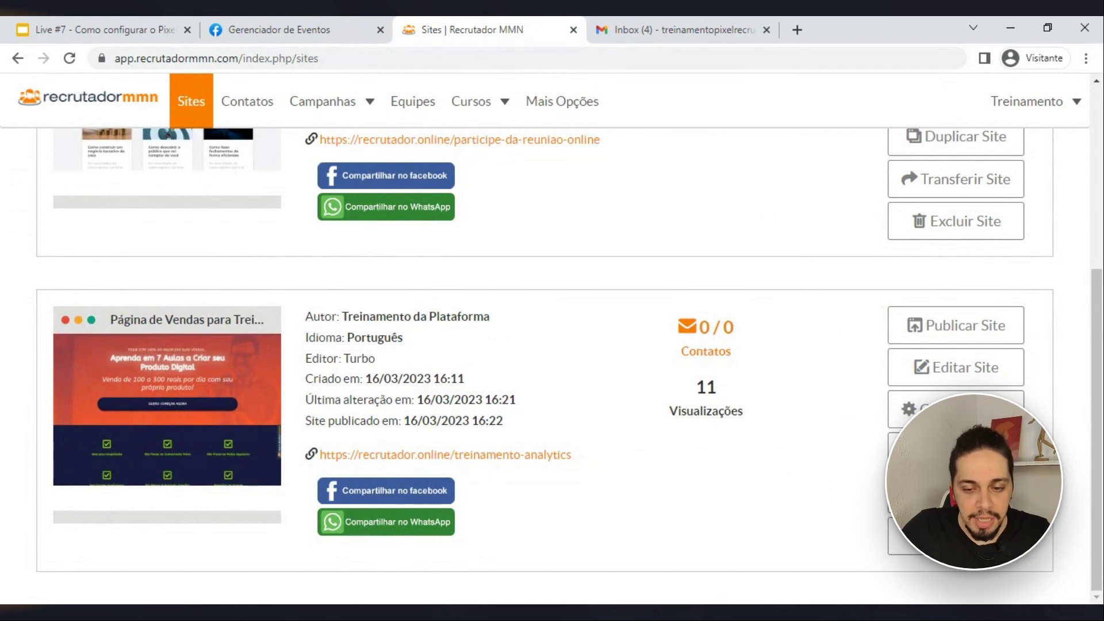
left_click(920, 410)
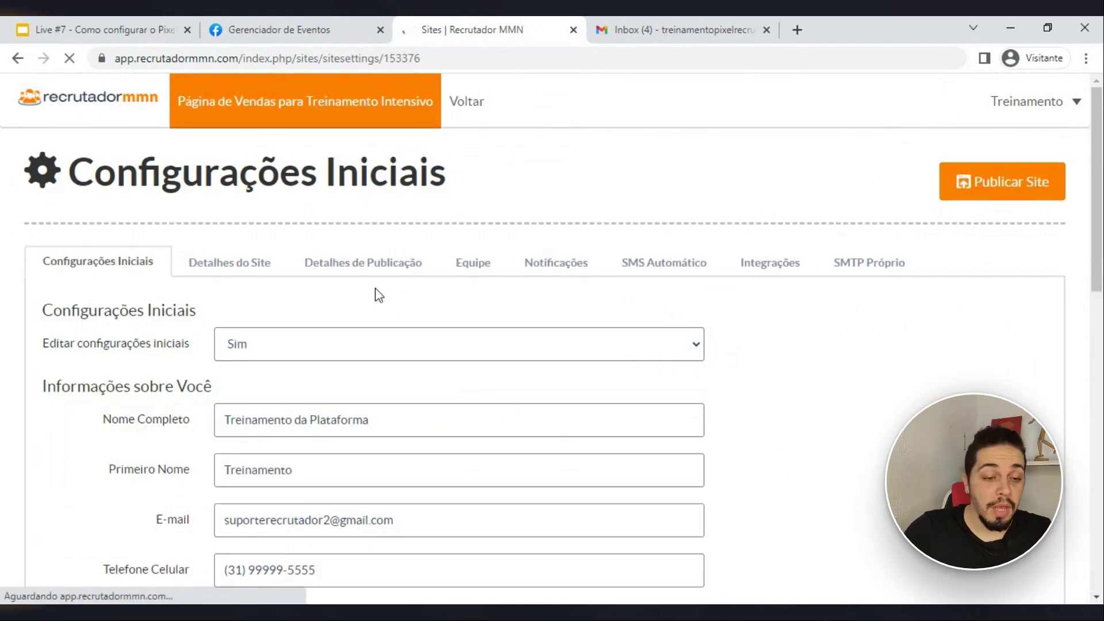
left_click(220, 268)
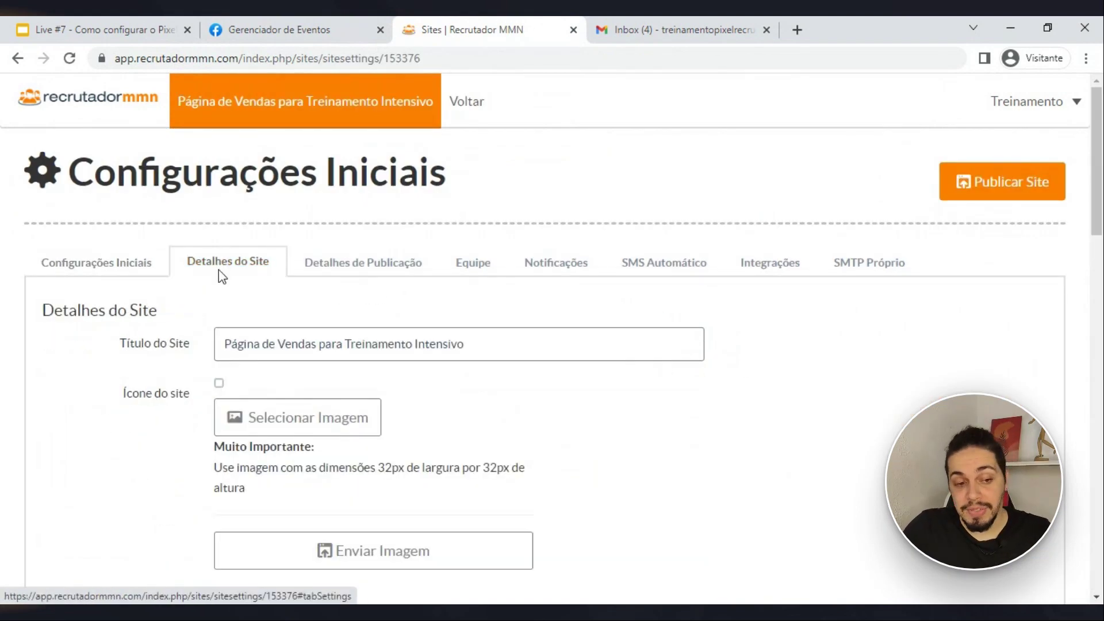
scroll(148, 328, "down", 6)
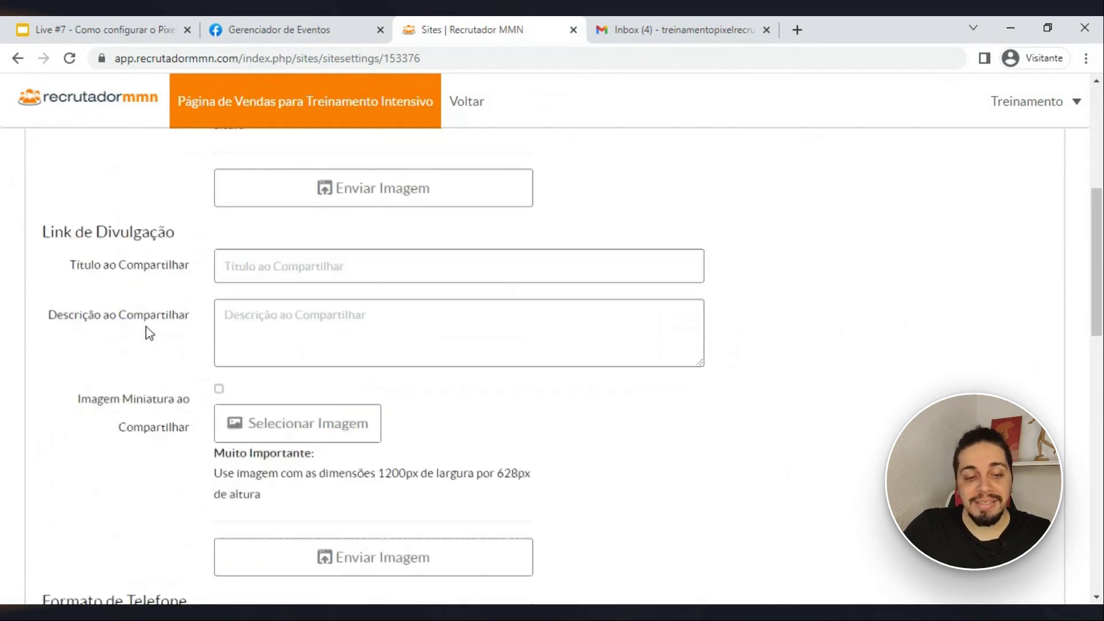
scroll(150, 334, "down", 4)
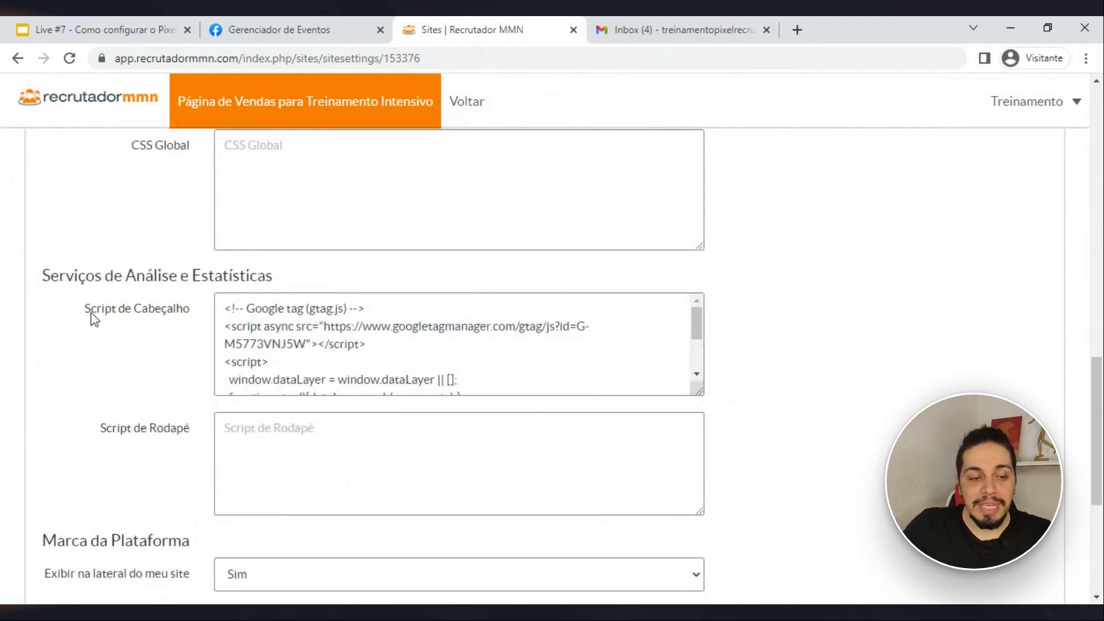
left_click_drag(90, 311, 192, 313)
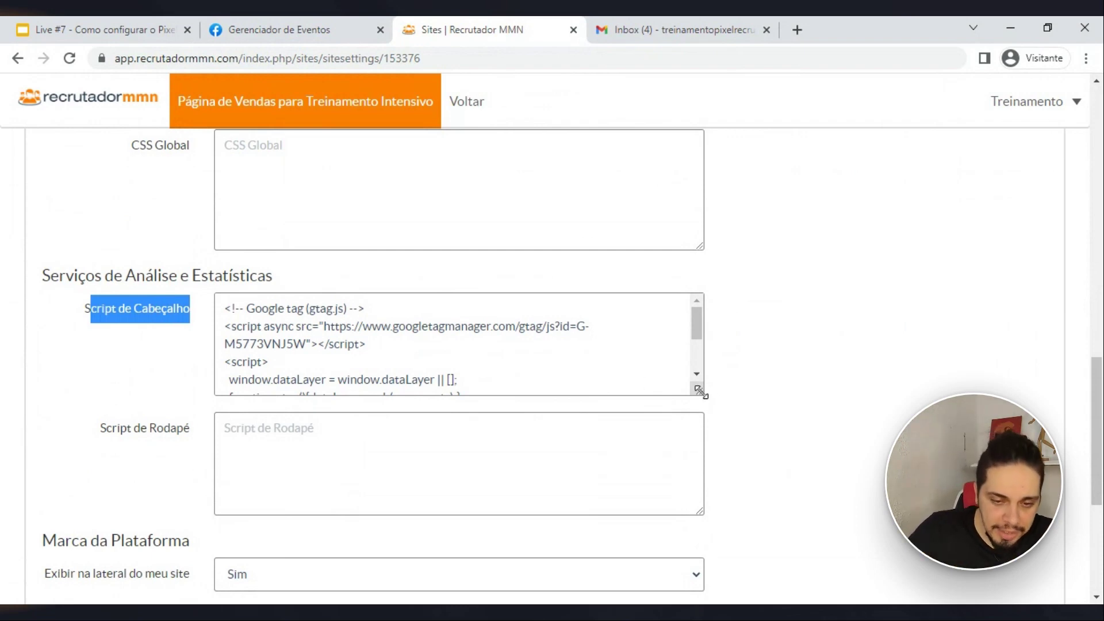
Enlarge the "Script de Cabeçalho" field, paste the Meta Pixel base code below the existing Google tag script, and check the combined code.
left_click_drag(700, 391, 1001, 574)
scroll(140, 351, "down", 4)
scroll(132, 322, "up", 1)
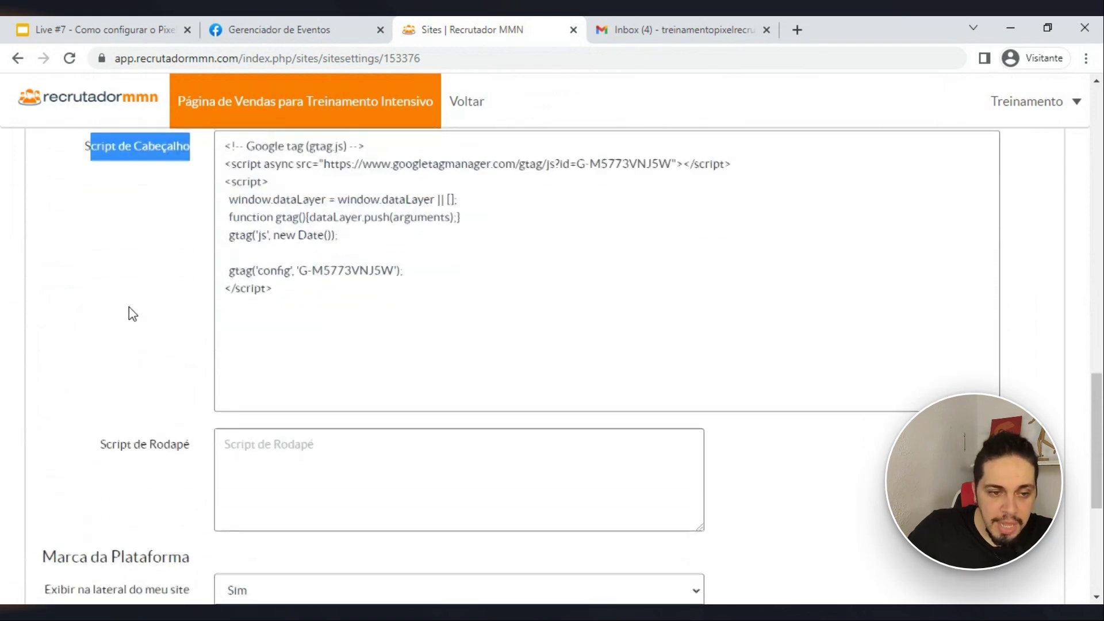
left_click(276, 302)
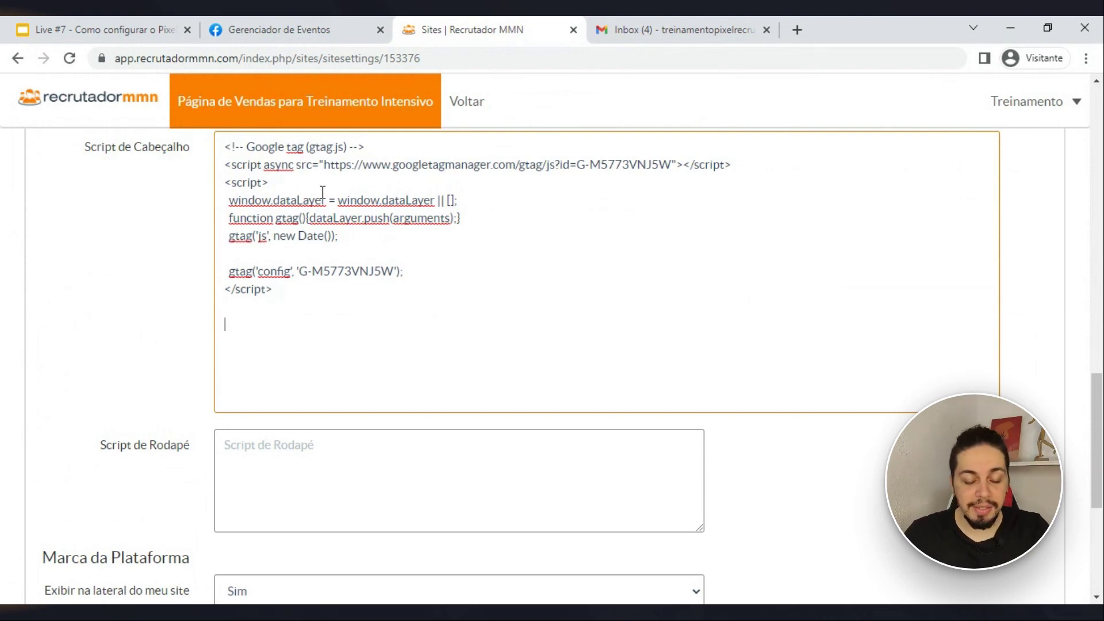
key("ctrl+v")
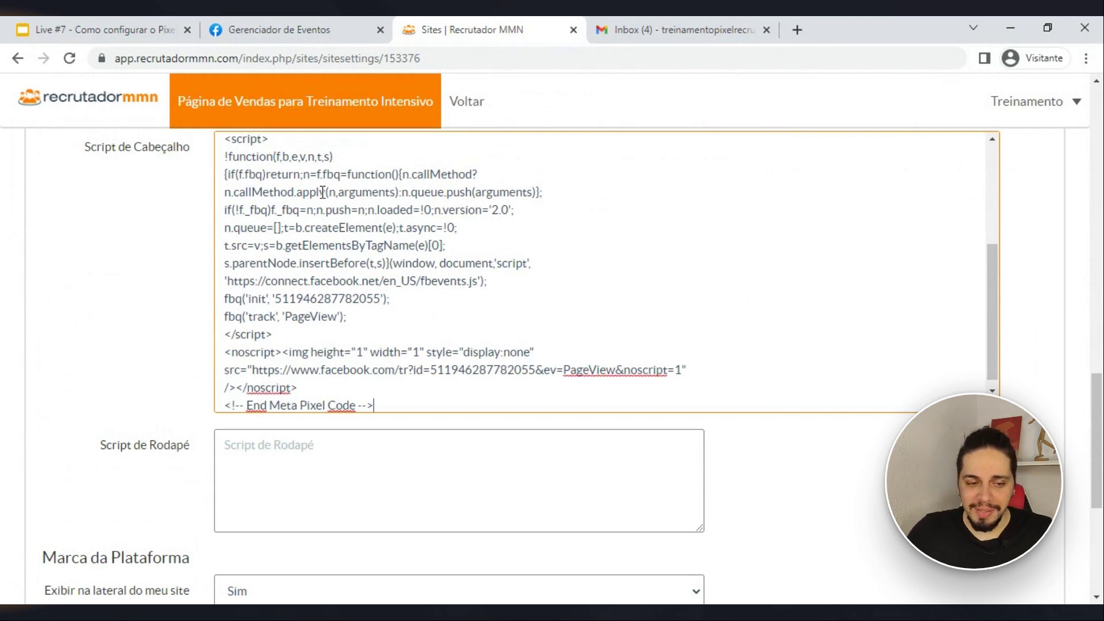
scroll(356, 265, "up", 4)
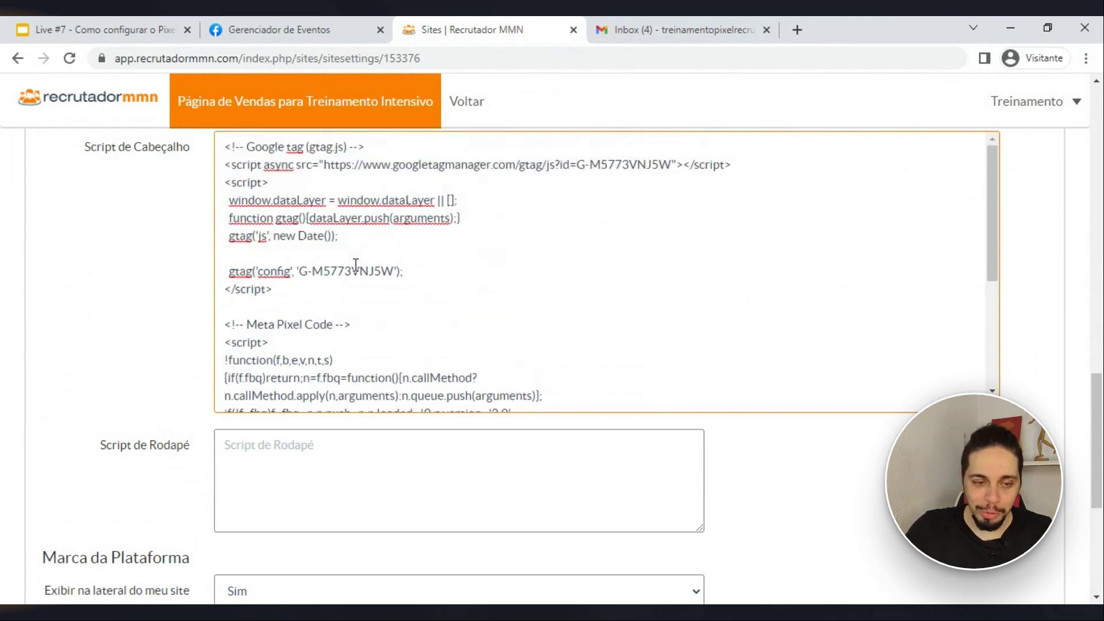
scroll(356, 265, "down", 5)
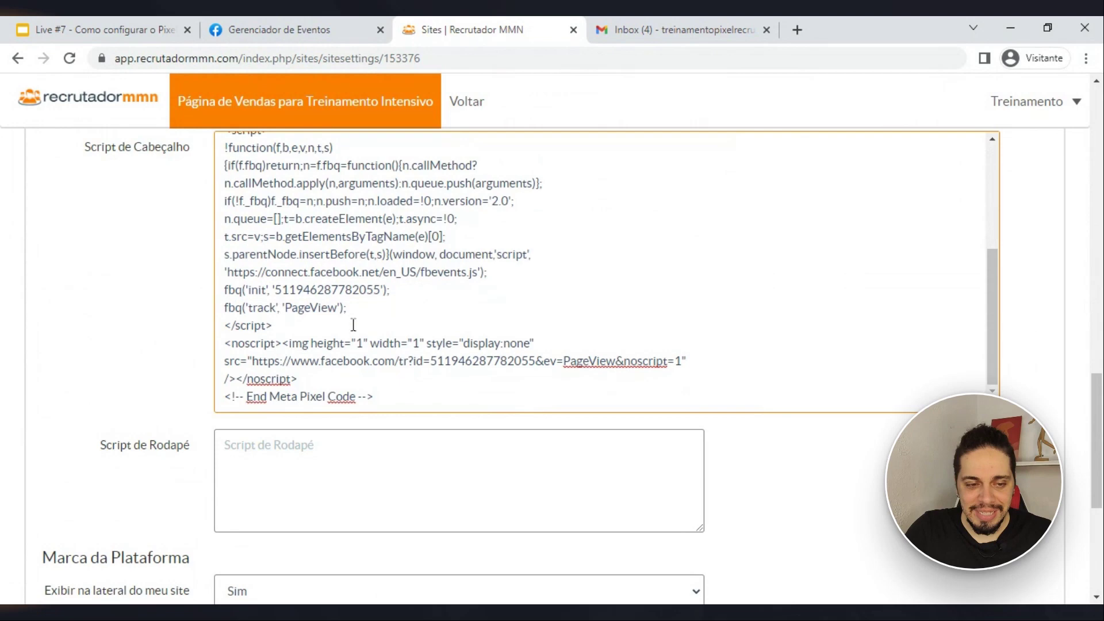
scroll(353, 323, "up", 6)
scroll(130, 249, "up", 1)
scroll(258, 270, "down", 1)
scroll(259, 270, "up", 1)
Save the updated site settings and publish the site.
scroll(153, 282, "down", 7)
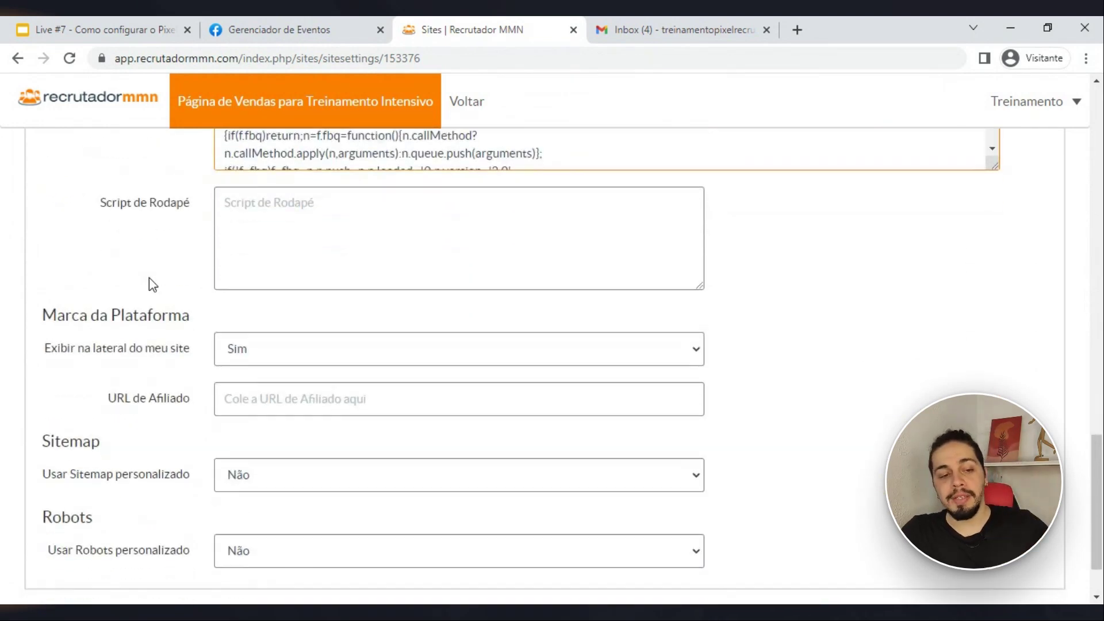
left_click(139, 555)
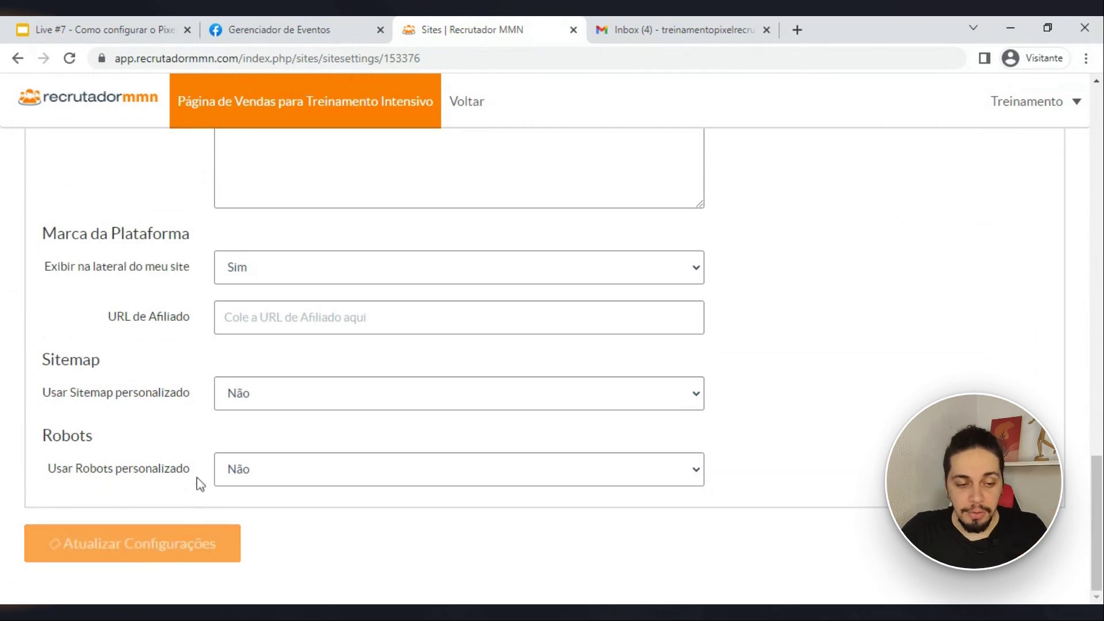
left_click(968, 182)
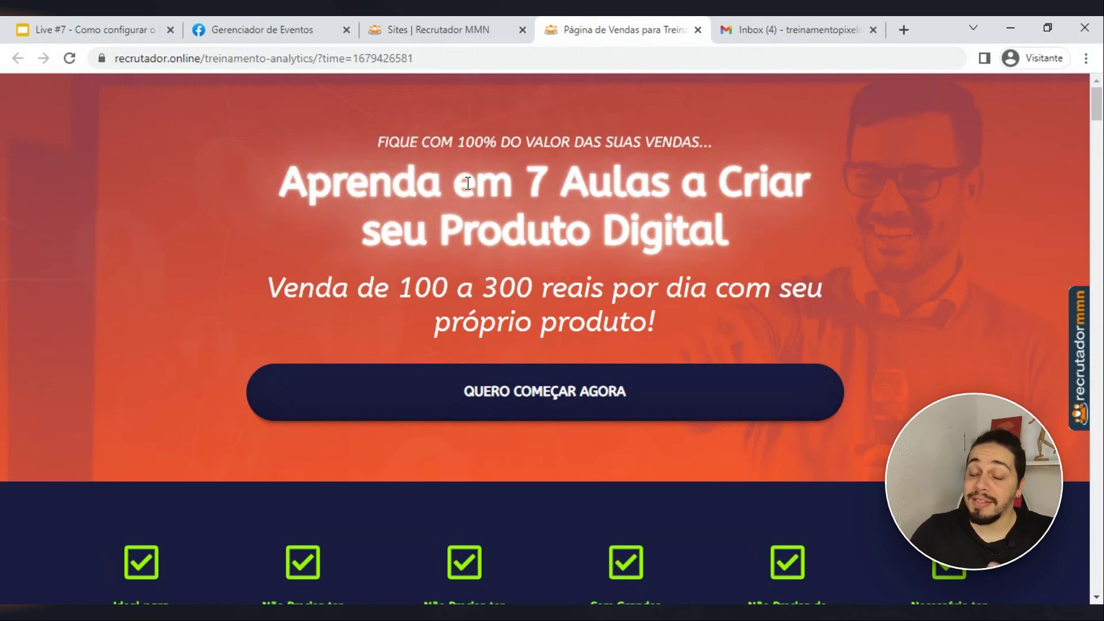
Return to the Gerenciador de Eventos, complete the base code stage, and activate automatic advanced matching with all customer information types enabled.
left_click(286, 22)
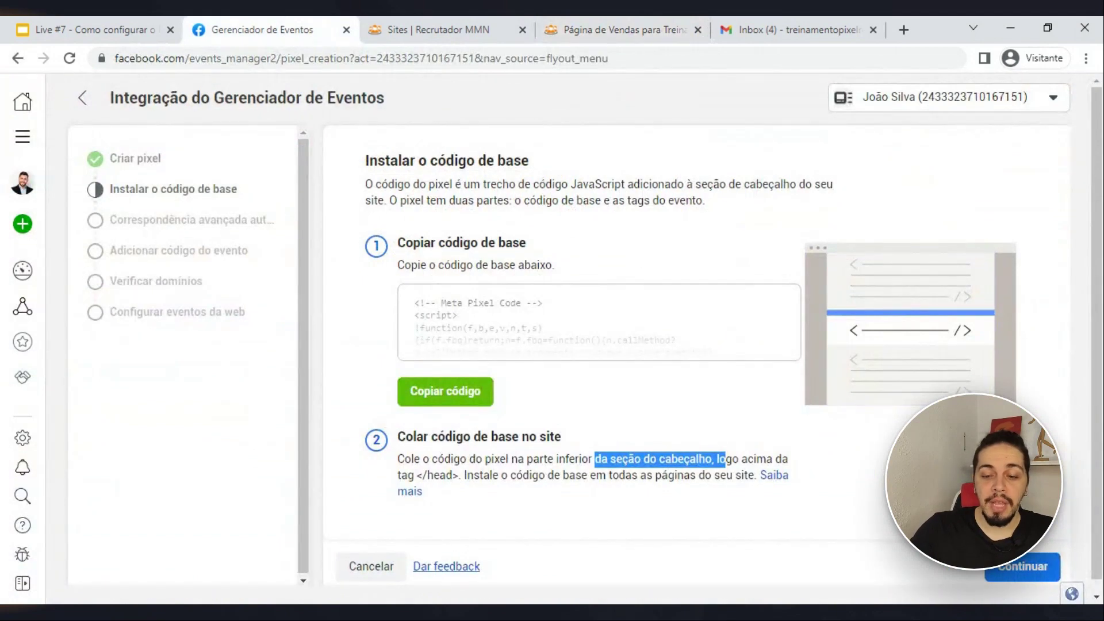
left_click(1047, 572)
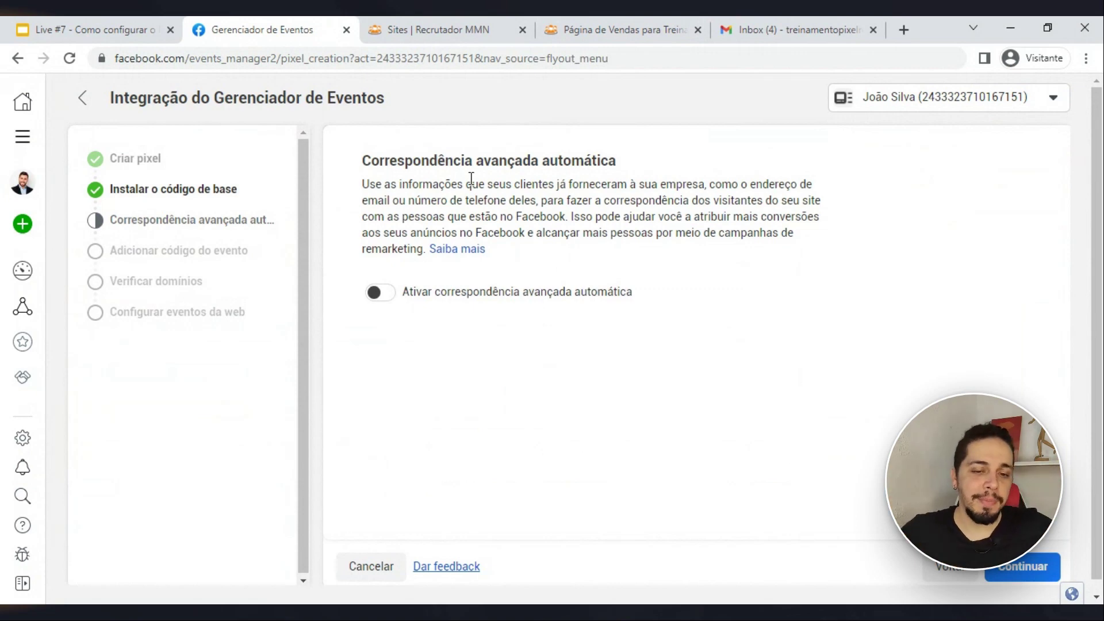
left_click_drag(383, 184, 567, 218)
left_click(387, 300)
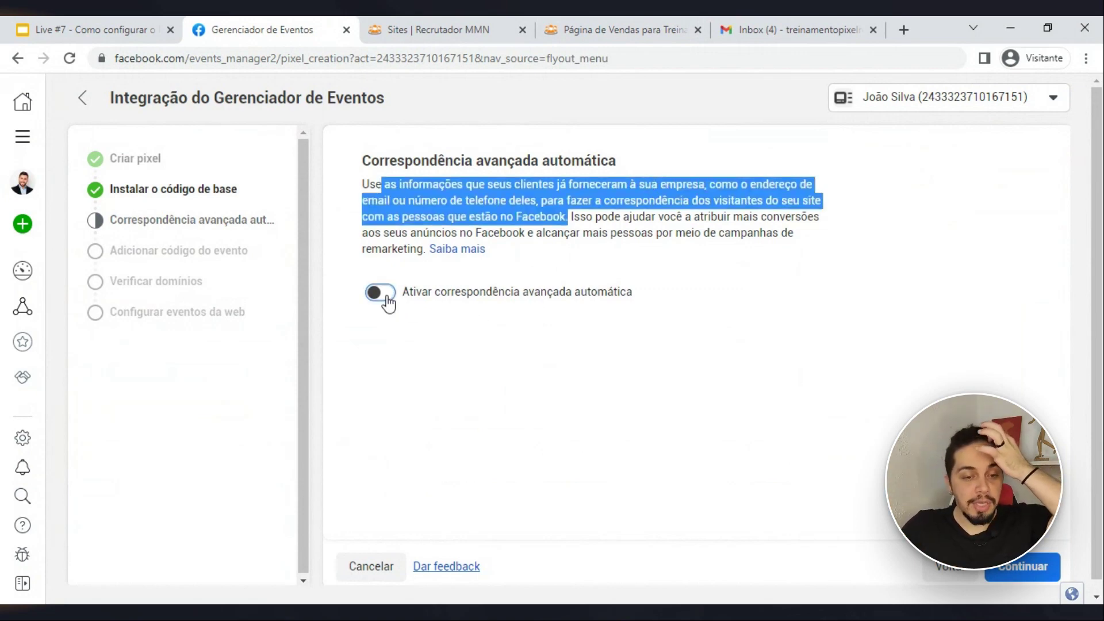
scroll(581, 268, "down", 1)
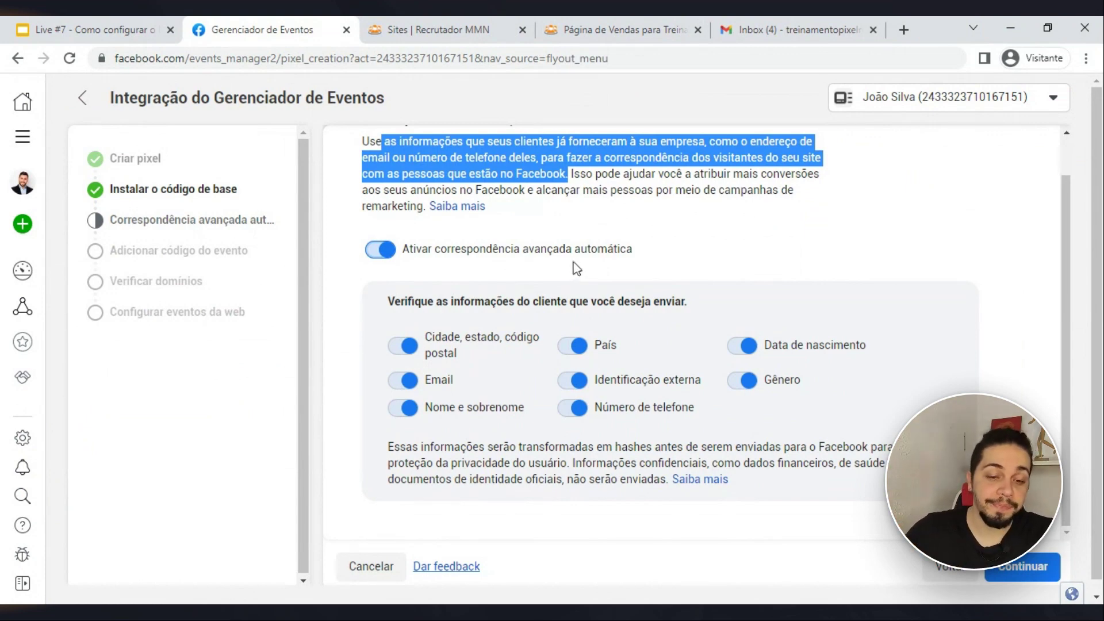
left_click(732, 222)
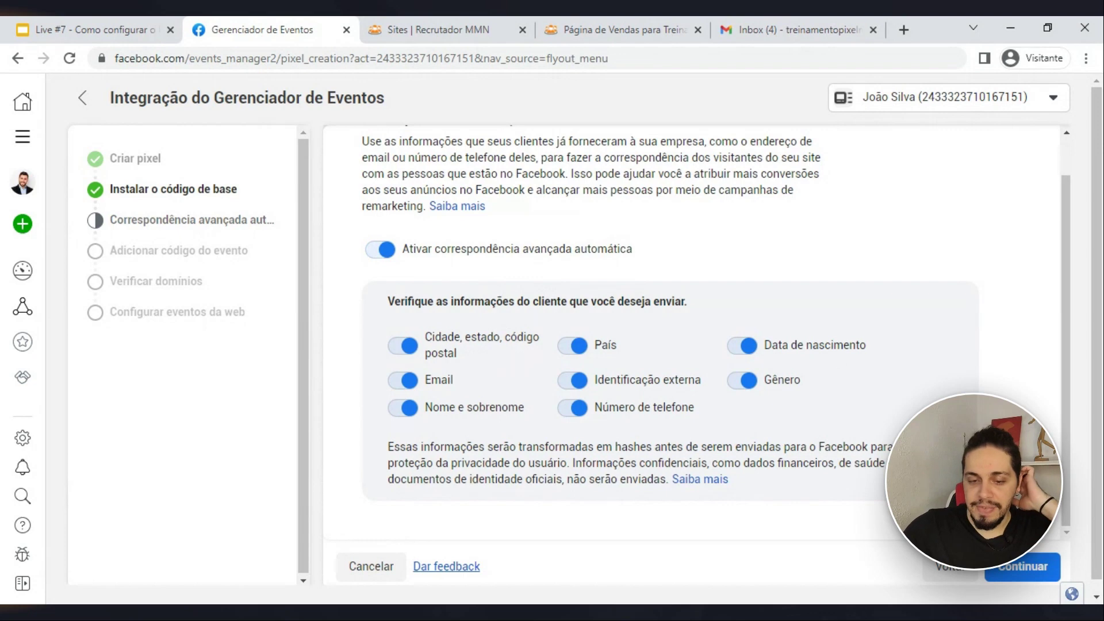
left_click(1027, 569)
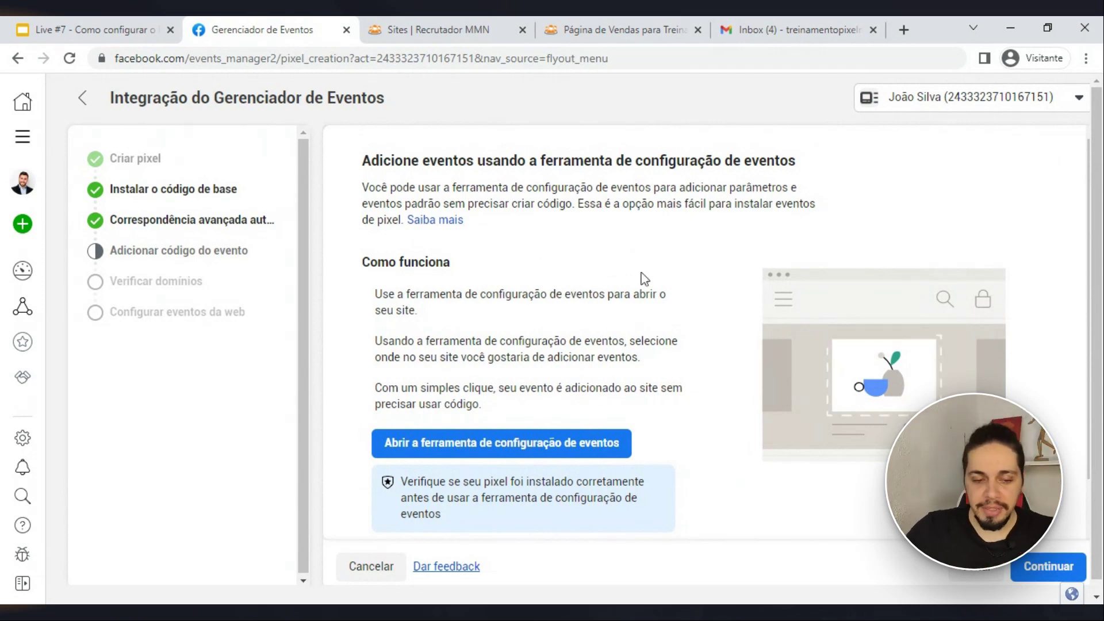
Advance past the event code, domain verification and web event stages without configuring them, and go to the Pixel 1 overview.
left_click(1048, 566)
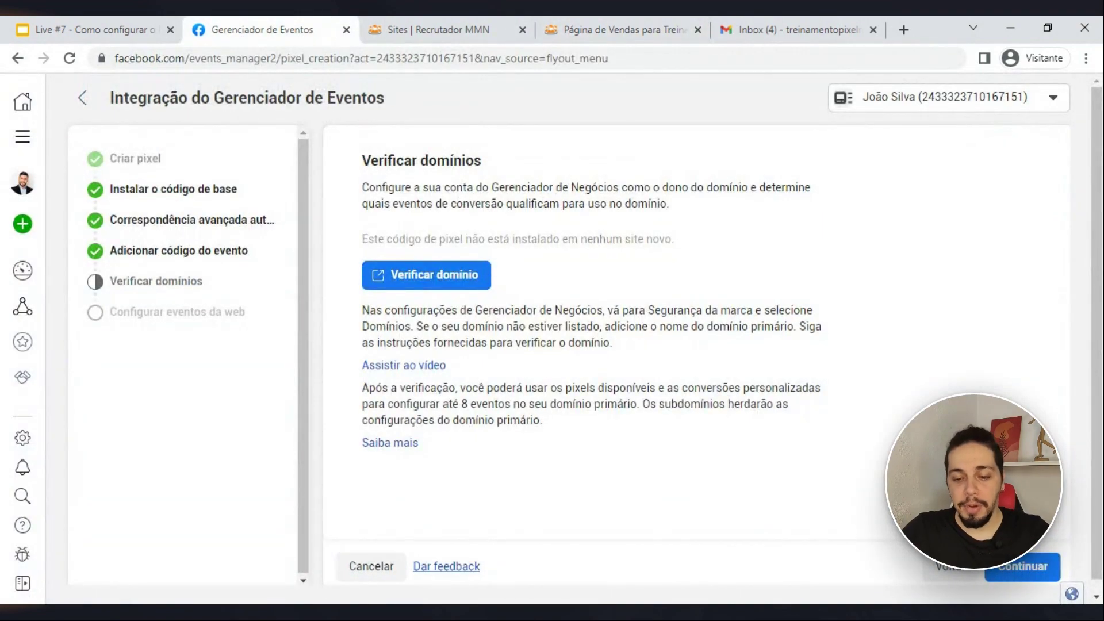
left_click(1029, 575)
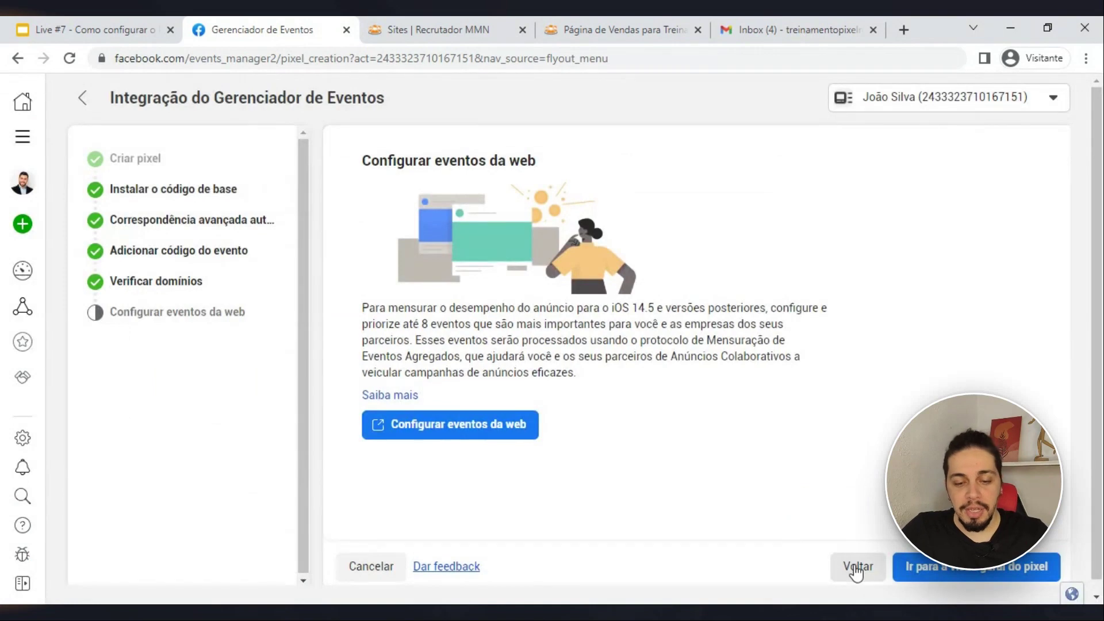
left_click(853, 570)
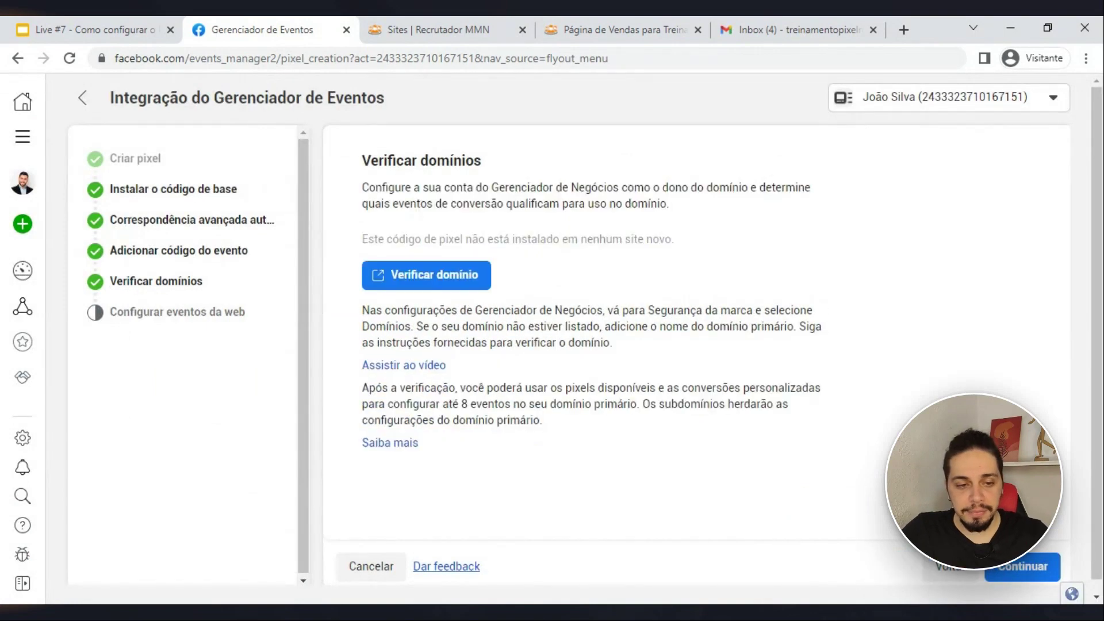
left_click(1029, 570)
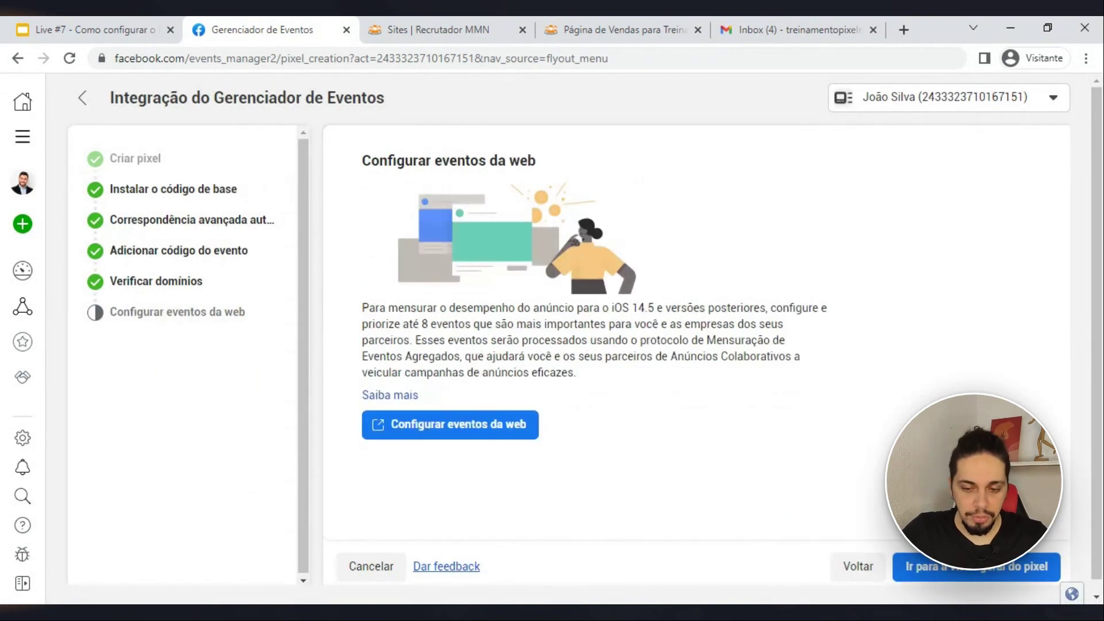
left_click(86, 314)
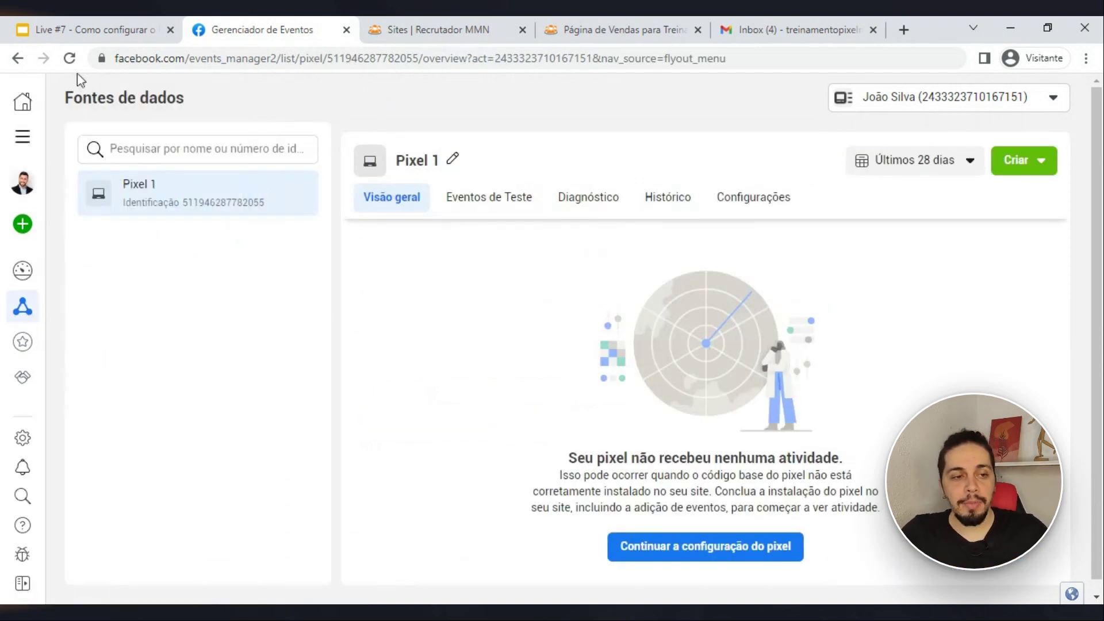
Reload the Pixel 1 overview, look at the published sales page, and examine the pixel's activity chart and events list.
left_click(70, 60)
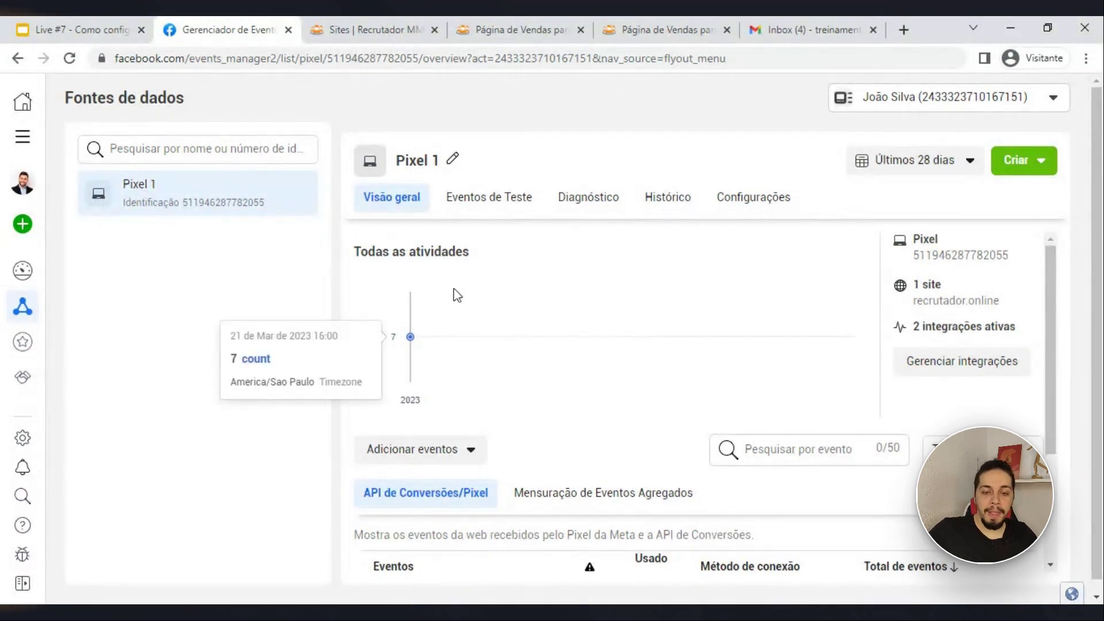
left_click(510, 26)
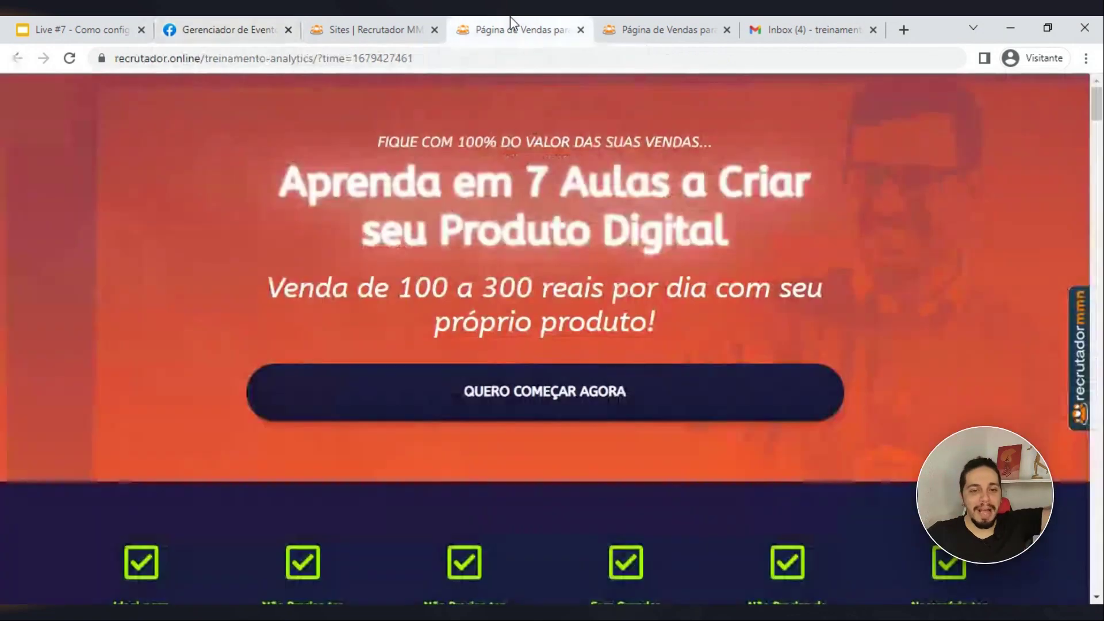
left_click(171, 32)
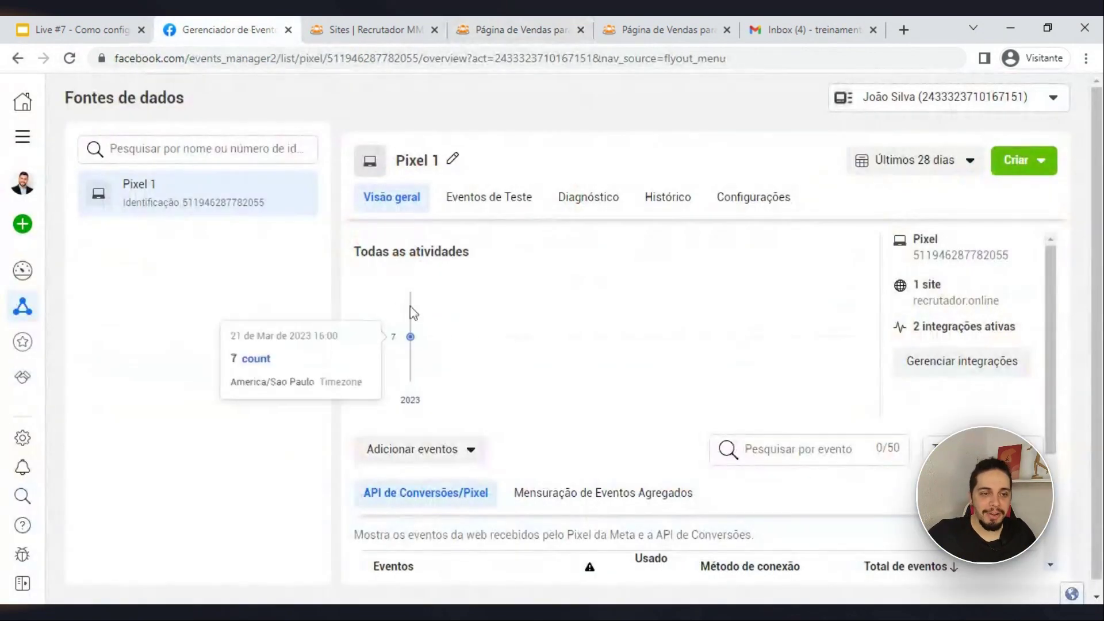
scroll(646, 464, "down", 3)
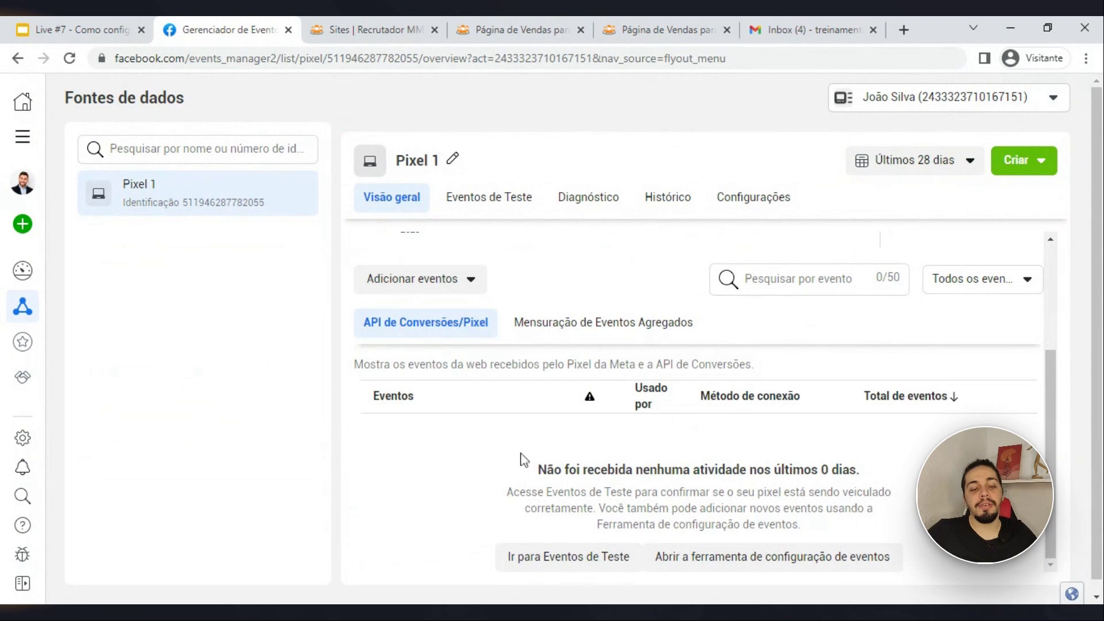
scroll(564, 502, "up", 1)
scroll(564, 502, "up", 3)
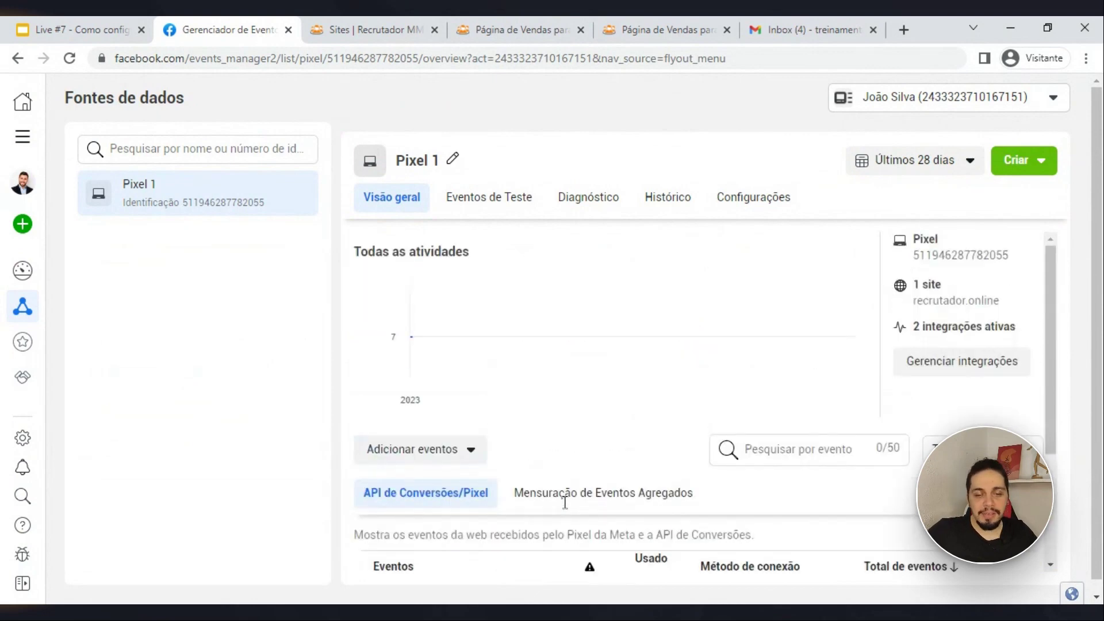